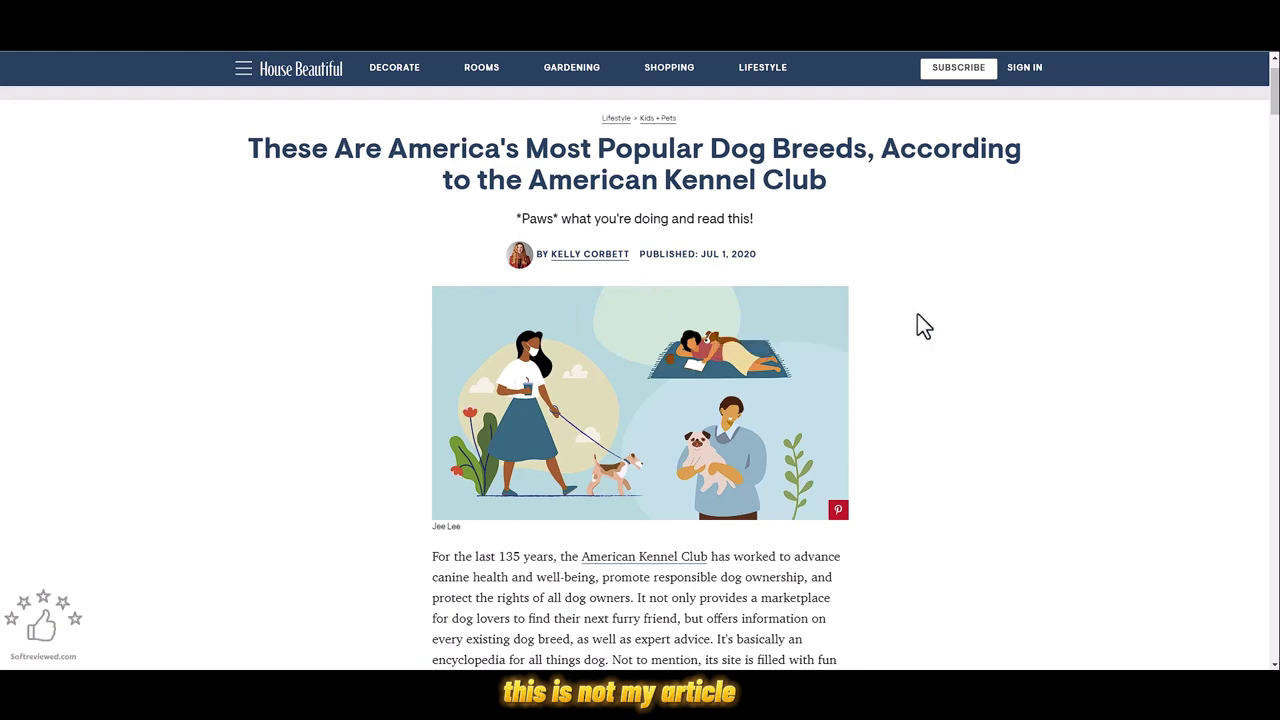
- Skim the most popular dog breeds article, then copy its web address from the address bar
{"action": "scroll", "coordinate": [917, 313], "scroll_direction": "down", "scroll_amount": 7}
{"action": "scroll", "coordinate": [917, 313], "scroll_direction": "down", "scroll_amount": 10}
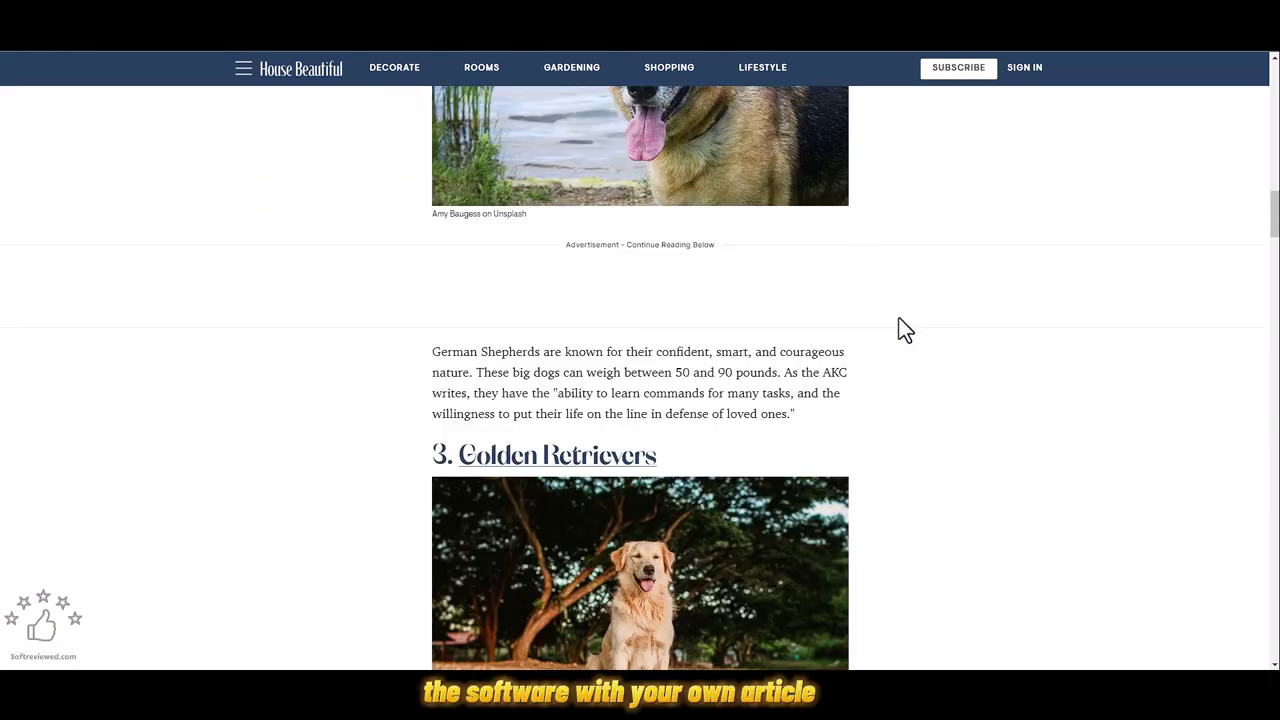
{"action": "scroll", "coordinate": [897, 316], "scroll_direction": "down", "scroll_amount": 4}
{"action": "scroll", "coordinate": [897, 316], "scroll_direction": "up", "scroll_amount": 4}
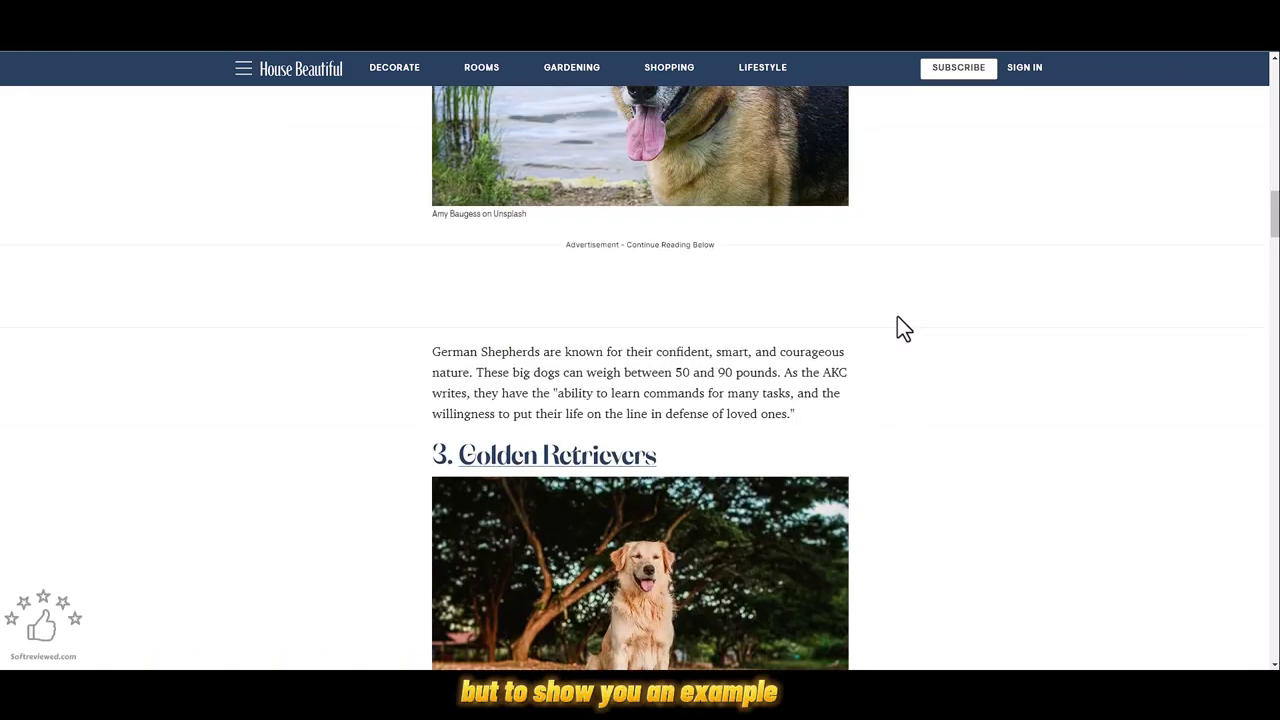
{"action": "scroll", "coordinate": [891, 316], "scroll_direction": "up", "scroll_amount": 12}
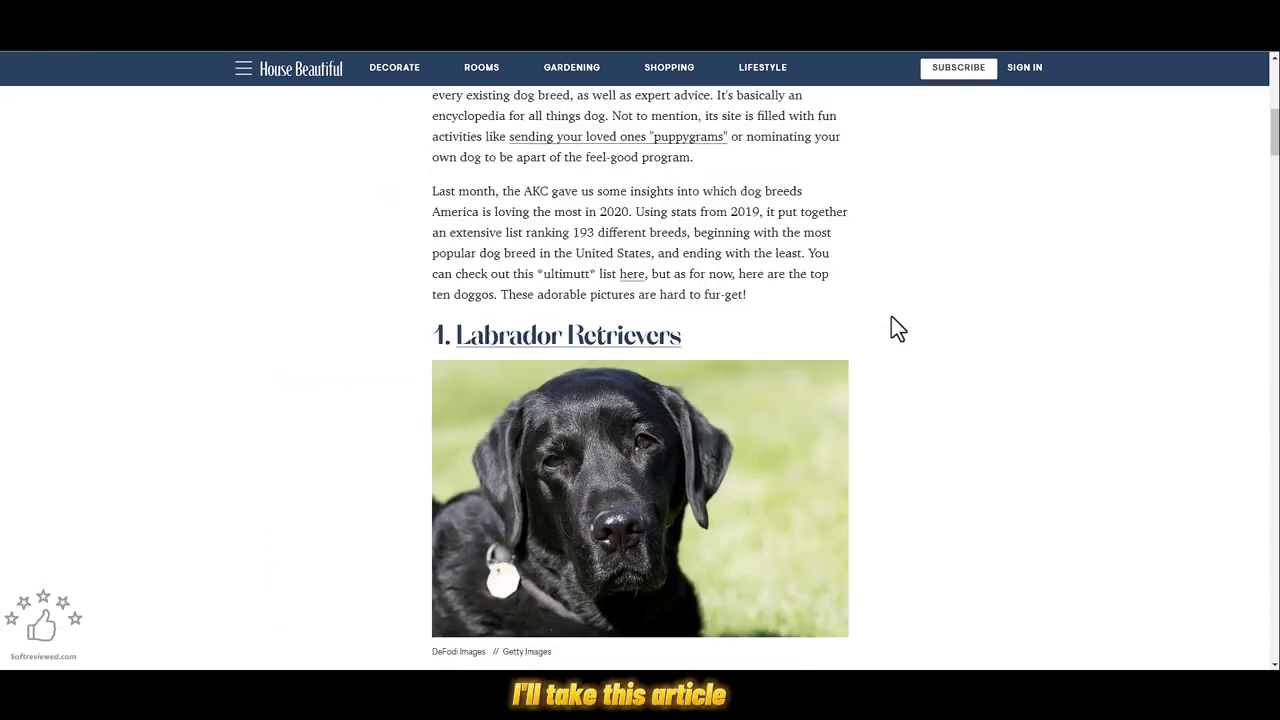
{"action": "scroll", "coordinate": [891, 316], "scroll_direction": "up", "scroll_amount": 4}
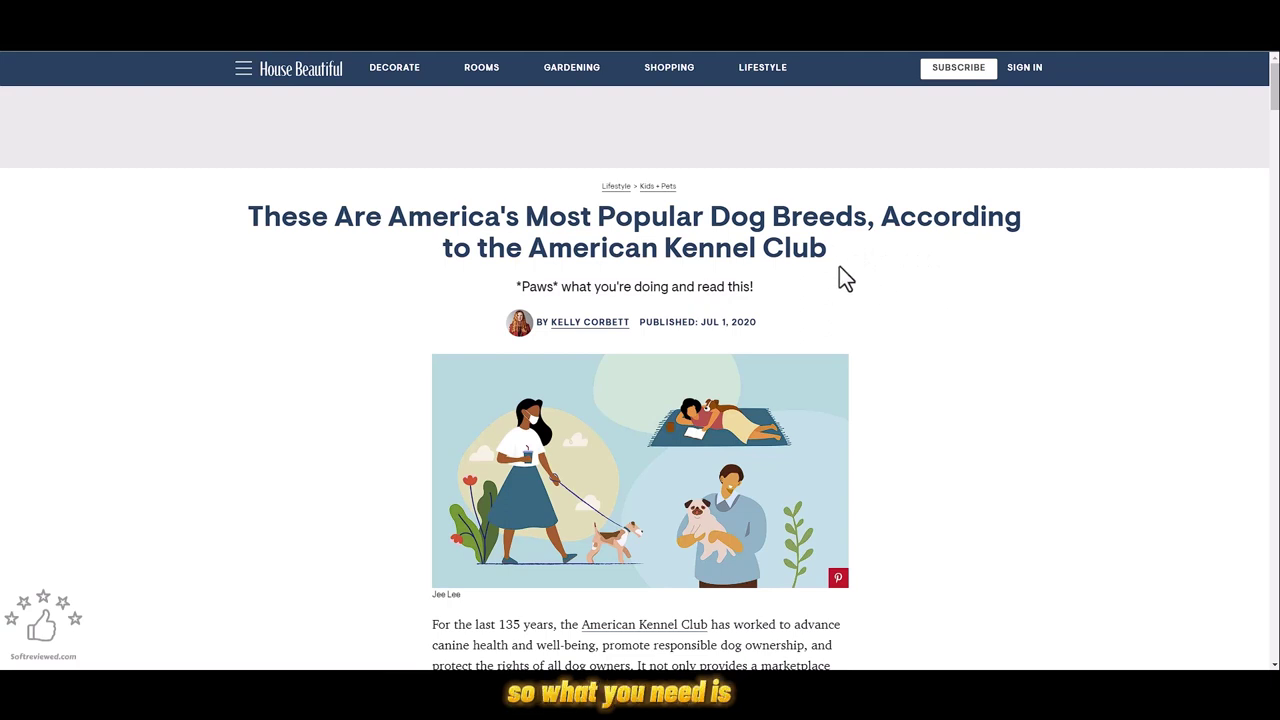
{"action": "right_click", "coordinate": [420, 40]}
{"action": "left_click", "coordinate": [454, 115]}
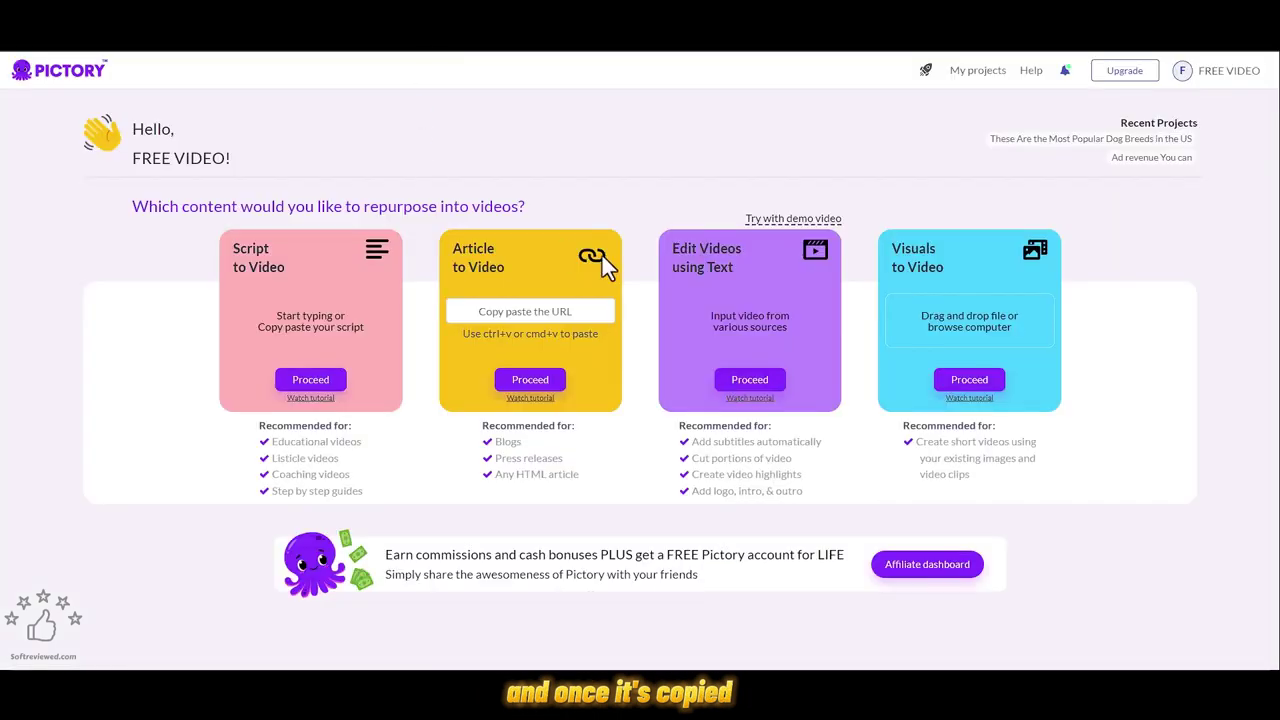
- Paste the dog breeds article address into the Article to Video URL field
{"action": "left_click", "coordinate": [485, 310]}
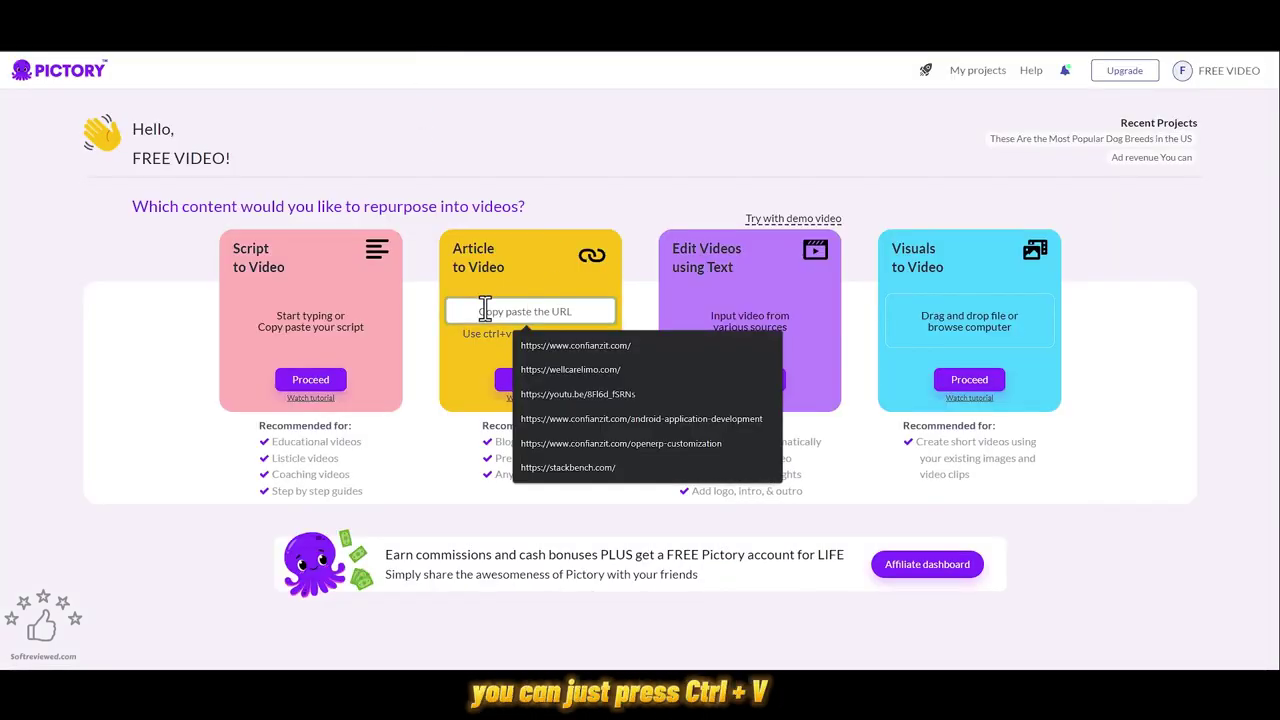
{"action": "key", "text": "ctrl+v"}
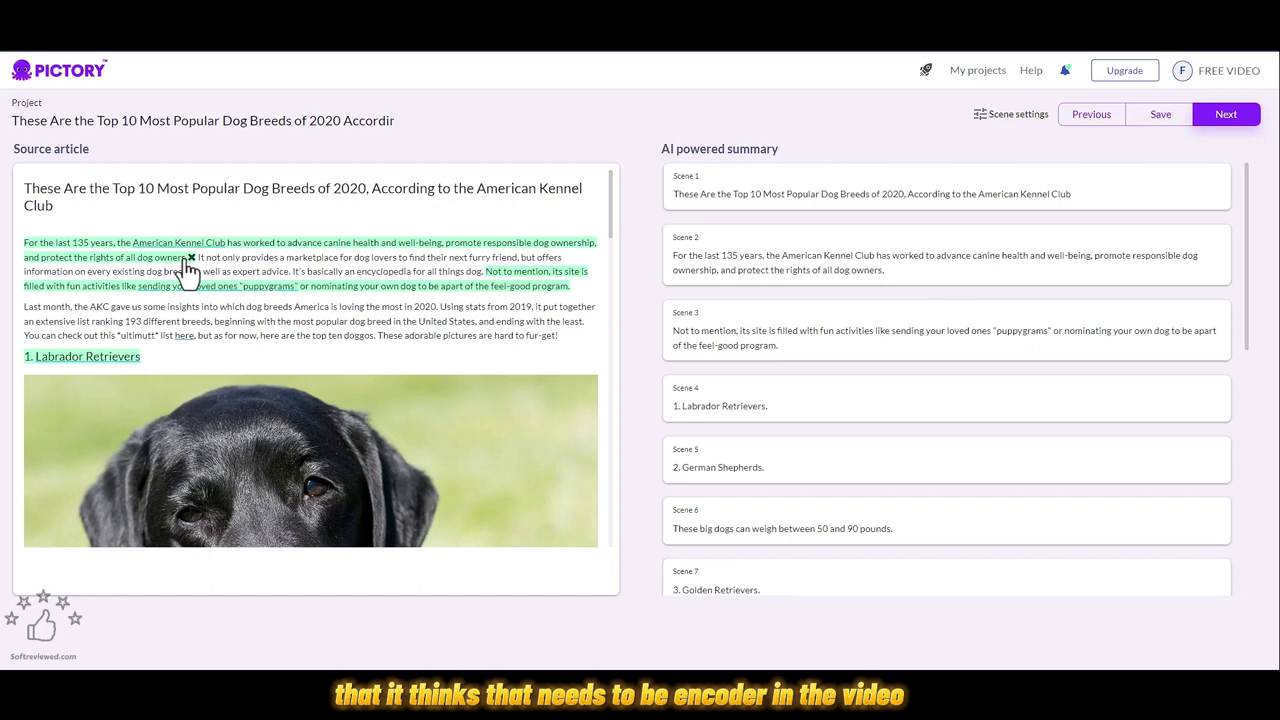
{"action": "scroll", "coordinate": [188, 270], "scroll_direction": "down", "scroll_amount": 8}
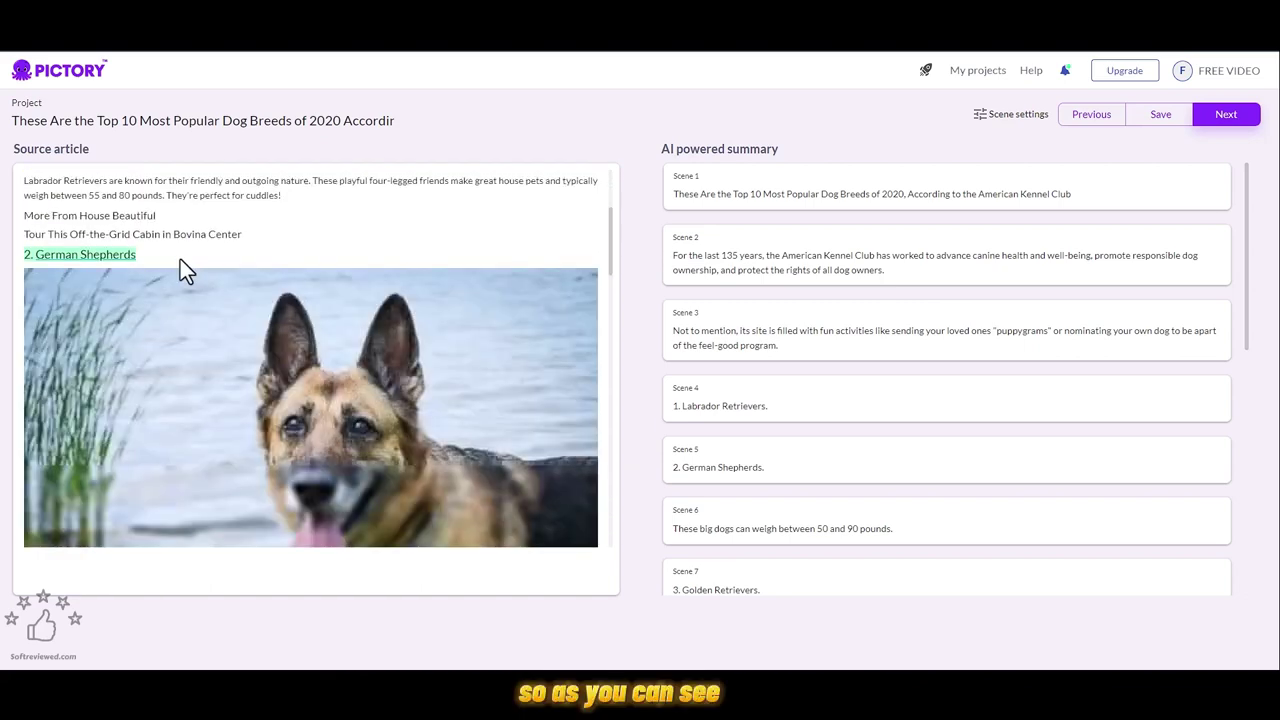
{"action": "scroll", "coordinate": [69, 268], "scroll_direction": "down", "scroll_amount": 5}
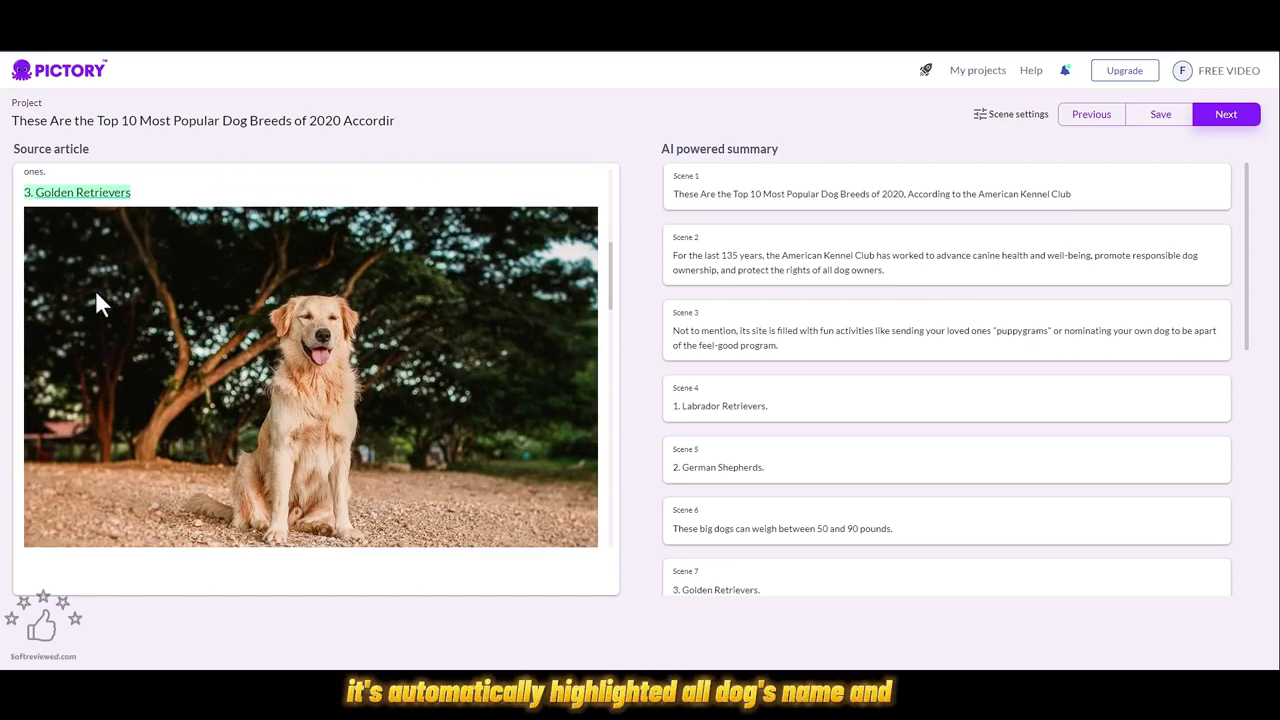
{"action": "scroll", "coordinate": [100, 290], "scroll_direction": "up", "scroll_amount": 1}
{"action": "scroll", "coordinate": [140, 300], "scroll_direction": "down", "scroll_amount": 5}
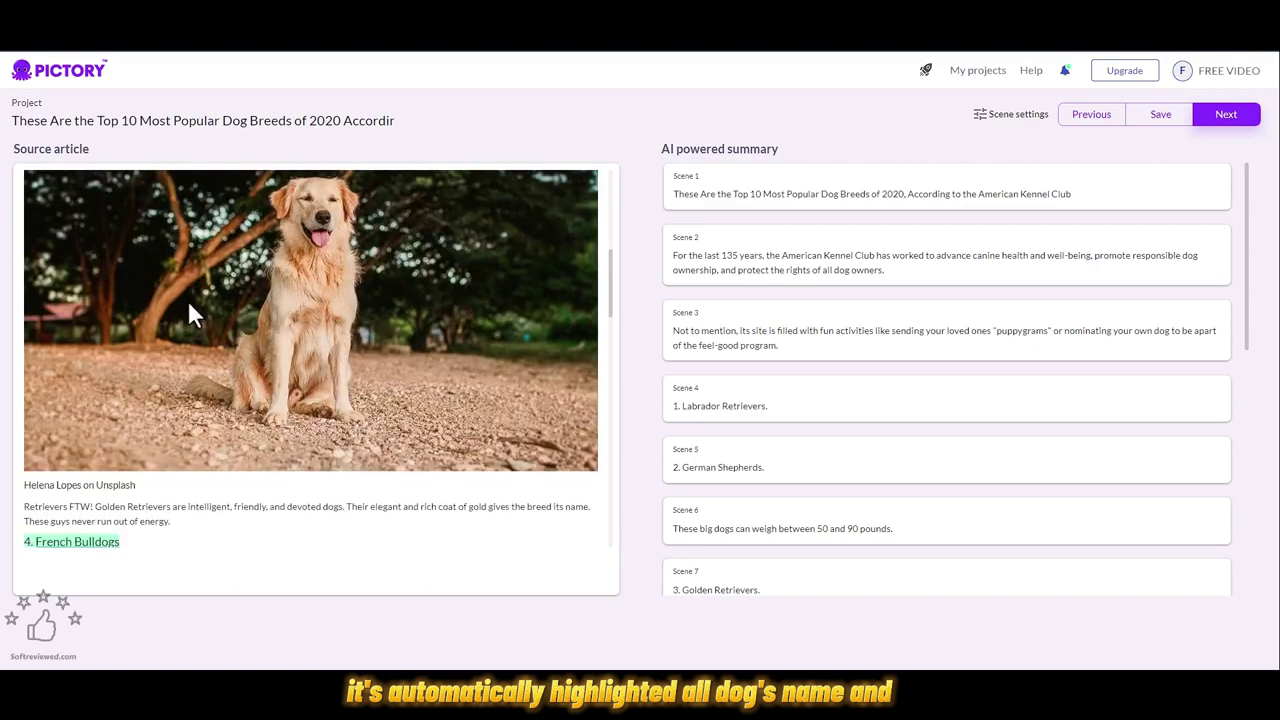
{"action": "scroll", "coordinate": [114, 295], "scroll_direction": "down", "scroll_amount": 10}
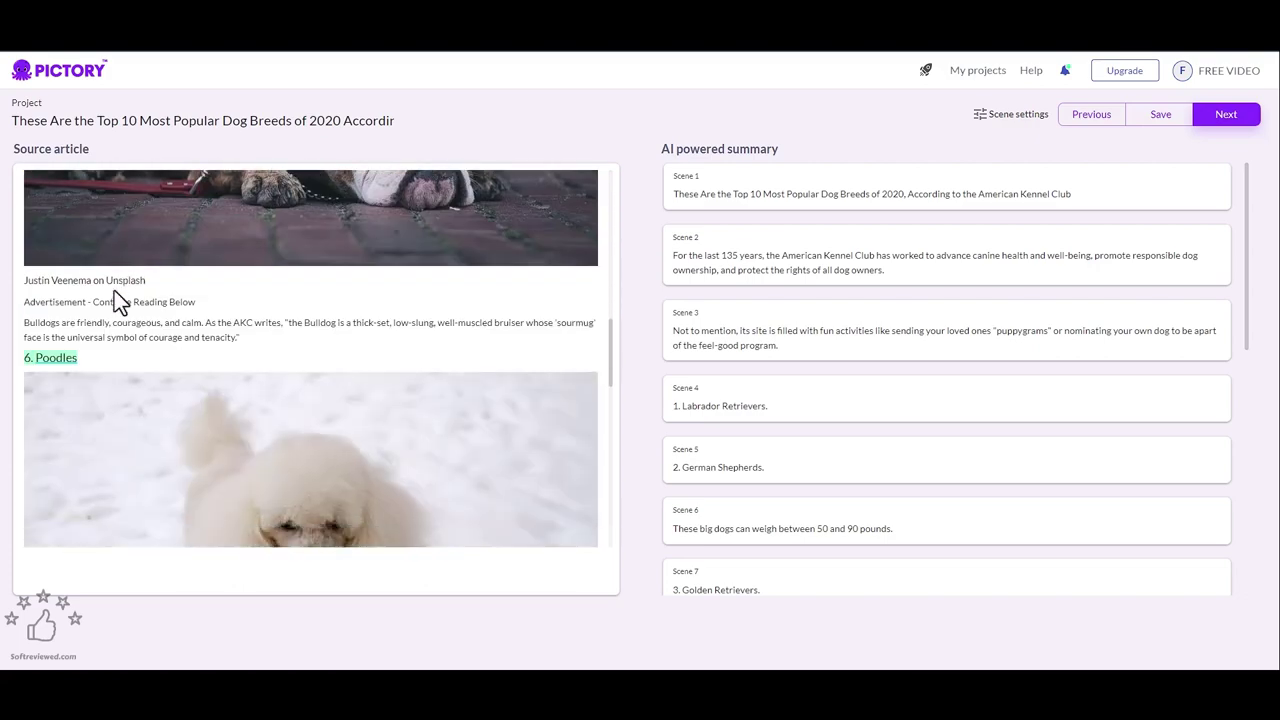
{"action": "scroll", "coordinate": [114, 290], "scroll_direction": "down", "scroll_amount": 8}
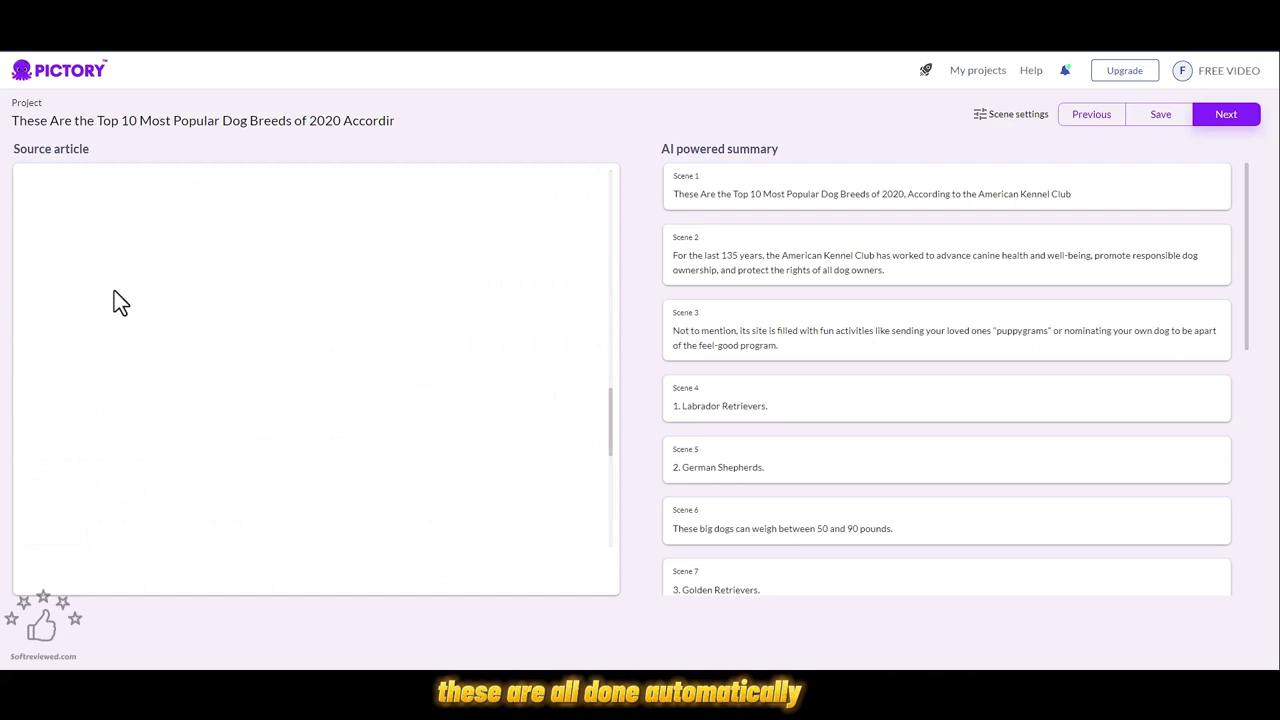
{"action": "scroll", "coordinate": [114, 290], "scroll_direction": "down", "scroll_amount": 8}
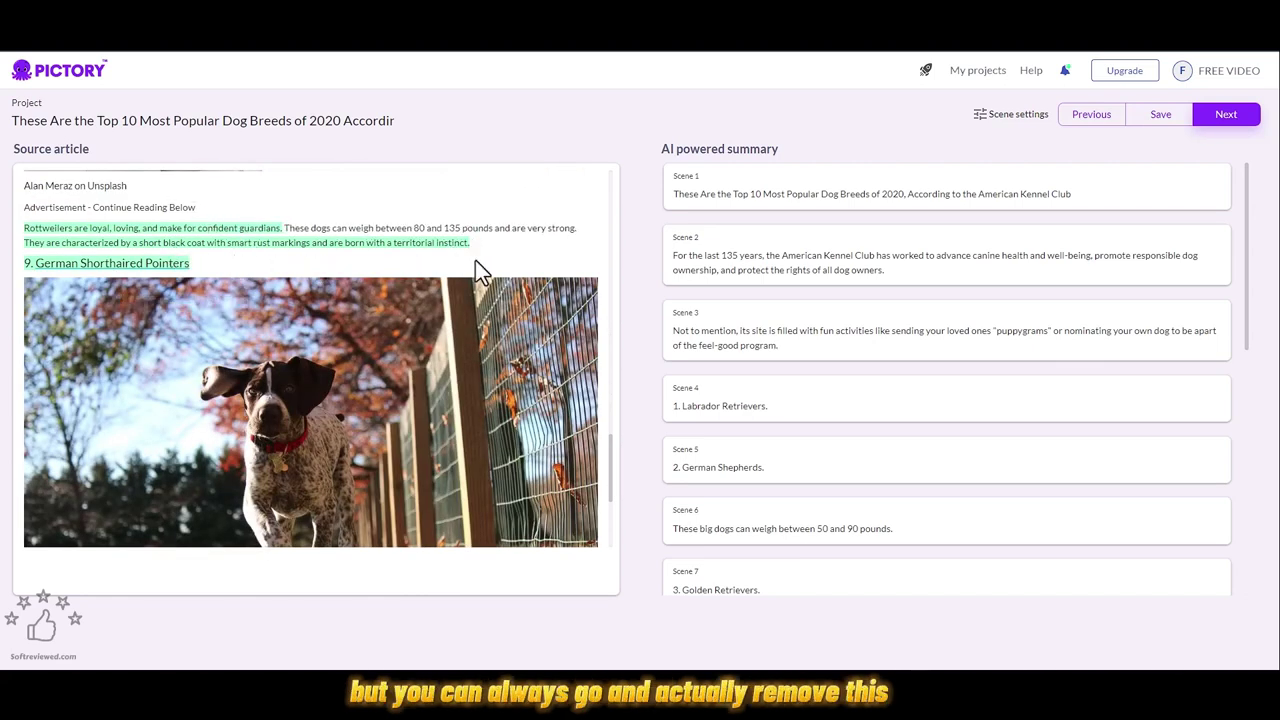
{"action": "mouse_move", "coordinate": [466, 249]}
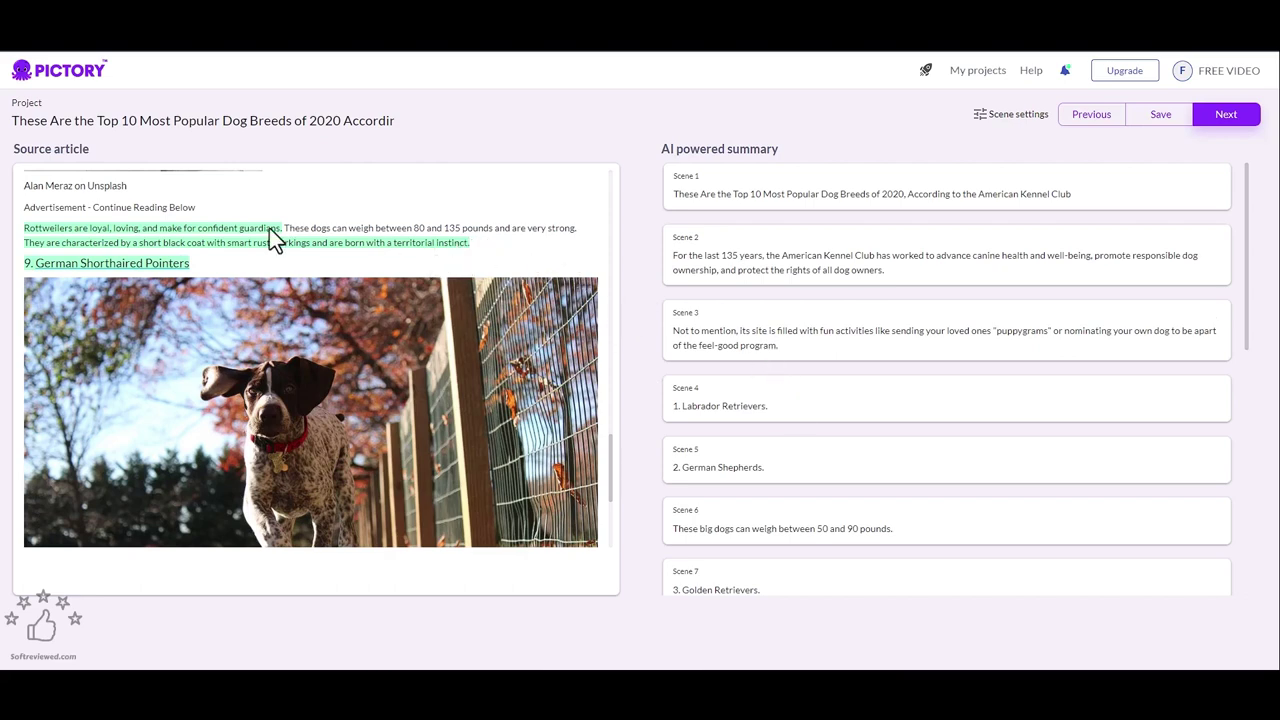
{"action": "scroll", "coordinate": [240, 263], "scroll_direction": "up", "scroll_amount": 10}
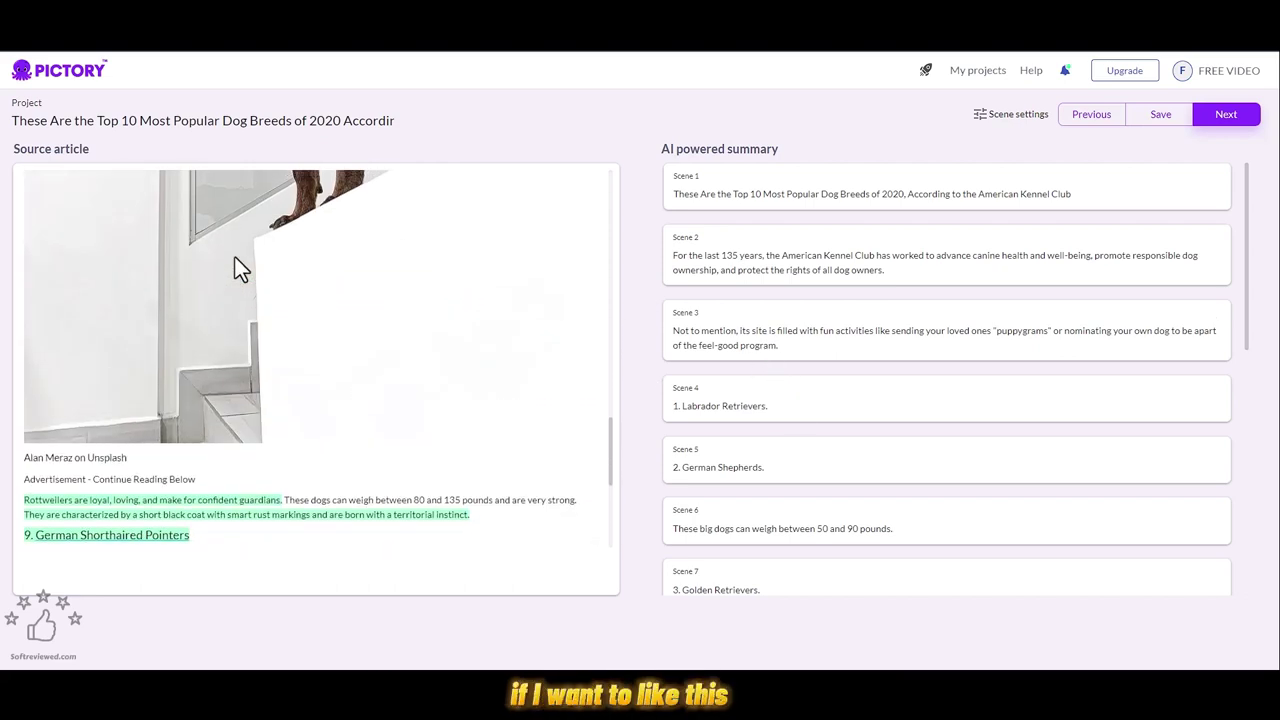
- Drop the Pembroke Welsh Corgis line from the scenes
{"action": "scroll", "coordinate": [234, 266], "scroll_direction": "down", "scroll_amount": 15}
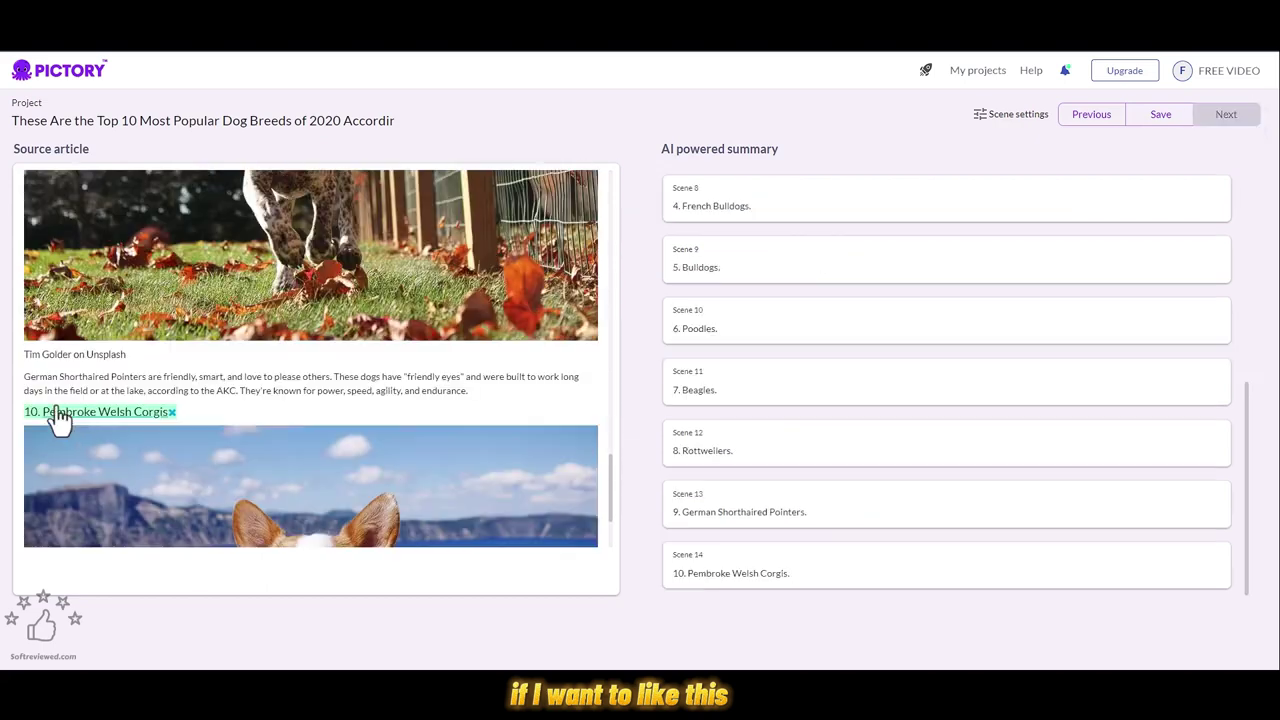
{"action": "left_click", "coordinate": [172, 412]}
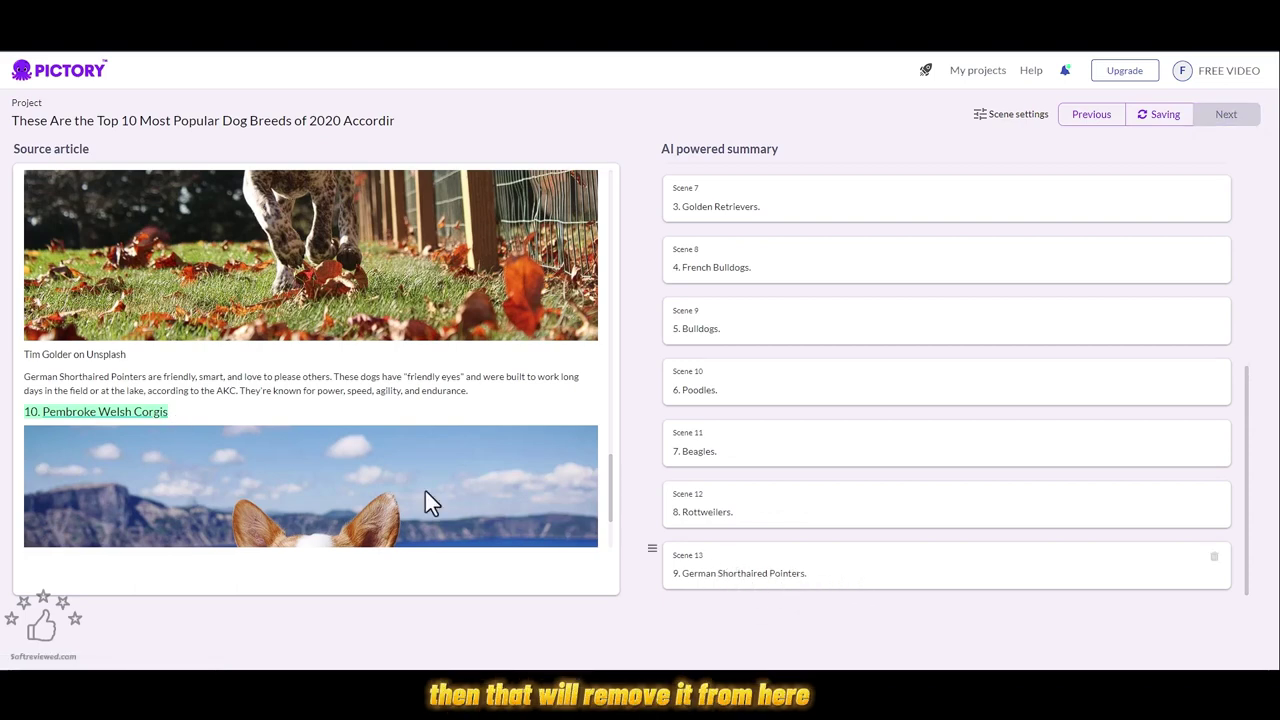
{"action": "mouse_move", "coordinate": [100, 418]}
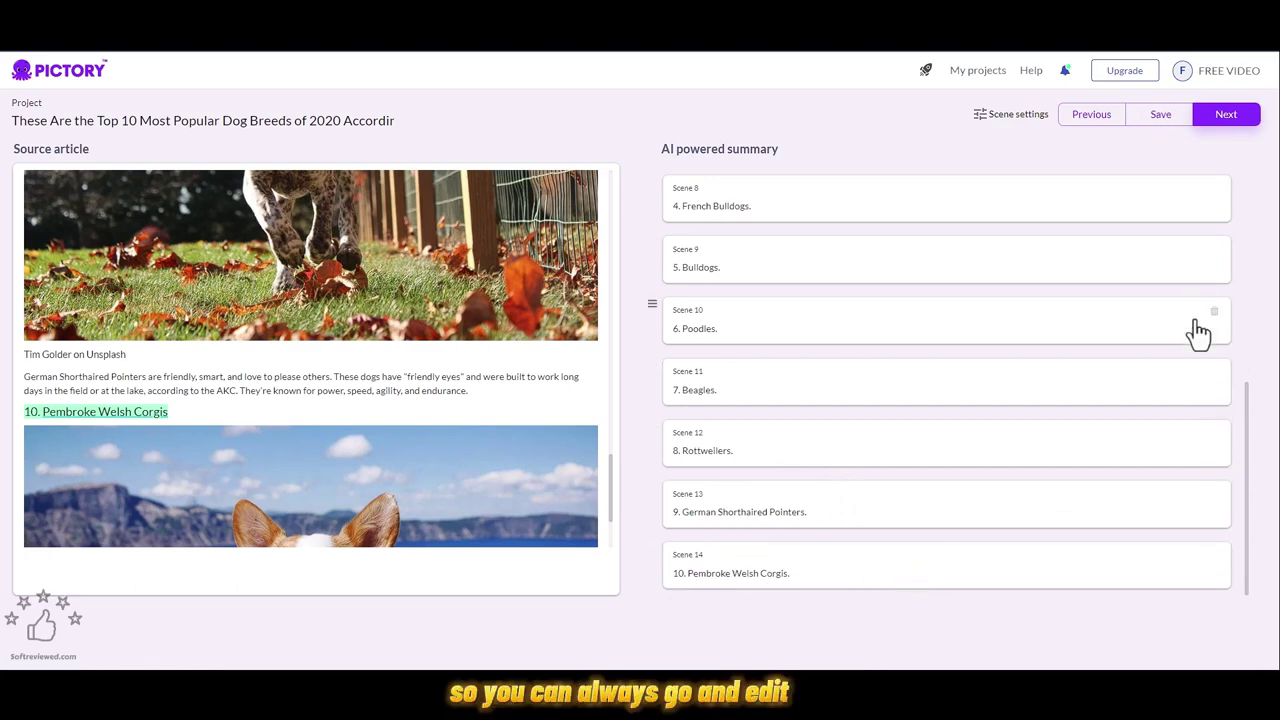
- Delete the scenes about the site's fun activities, the AKC's 135 years and the dogs' weight
{"action": "scroll", "coordinate": [1200, 334], "scroll_direction": "up", "scroll_amount": 5}
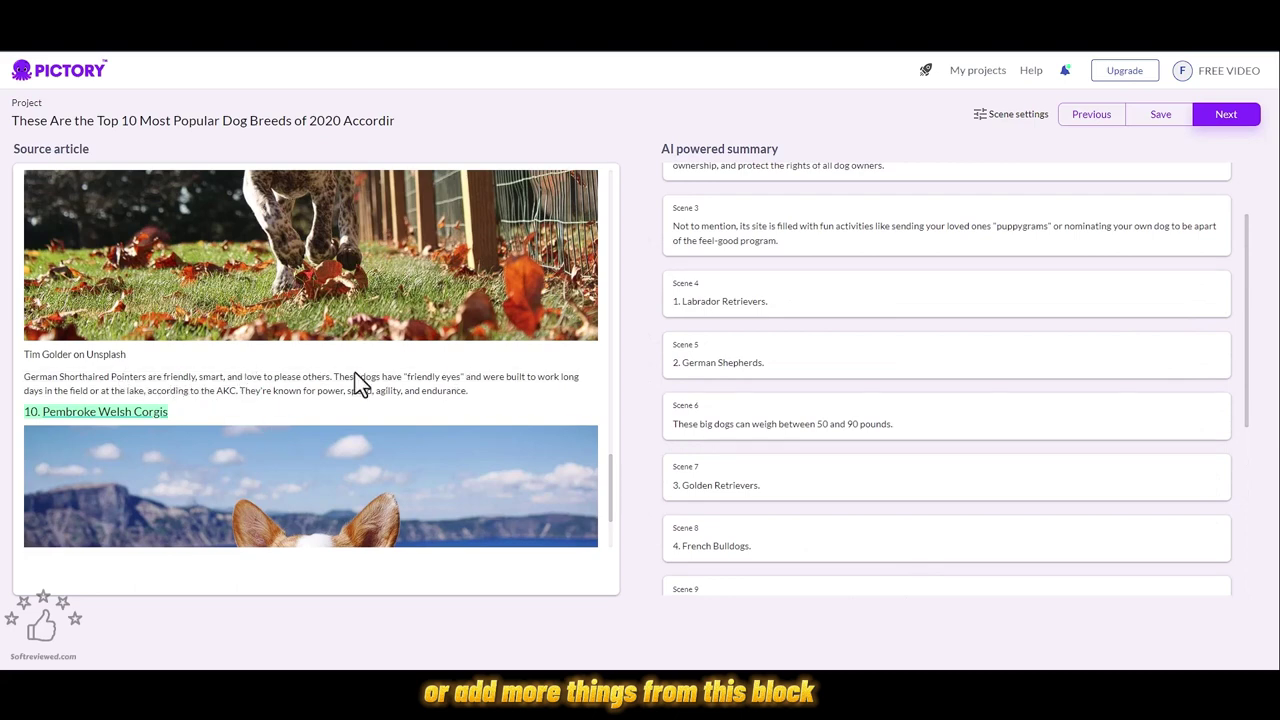
{"action": "scroll", "coordinate": [780, 310], "scroll_direction": "up", "scroll_amount": 2}
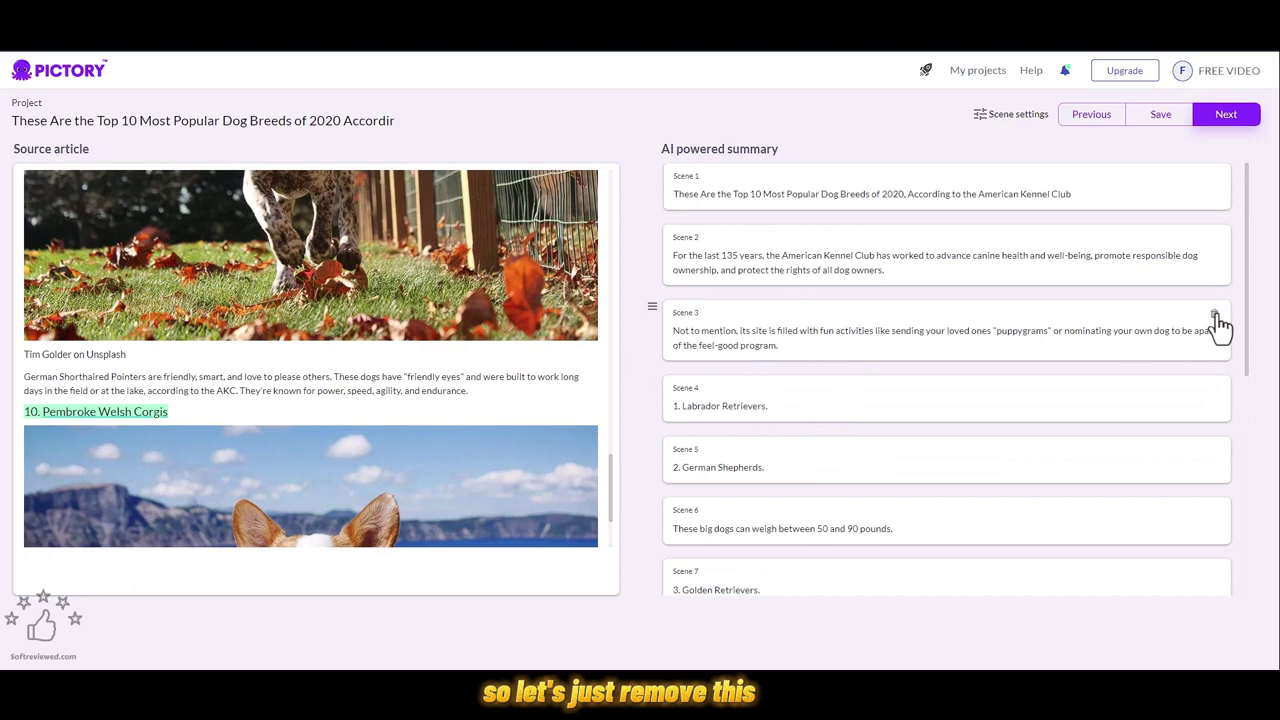
{"action": "left_click", "coordinate": [1212, 316]}
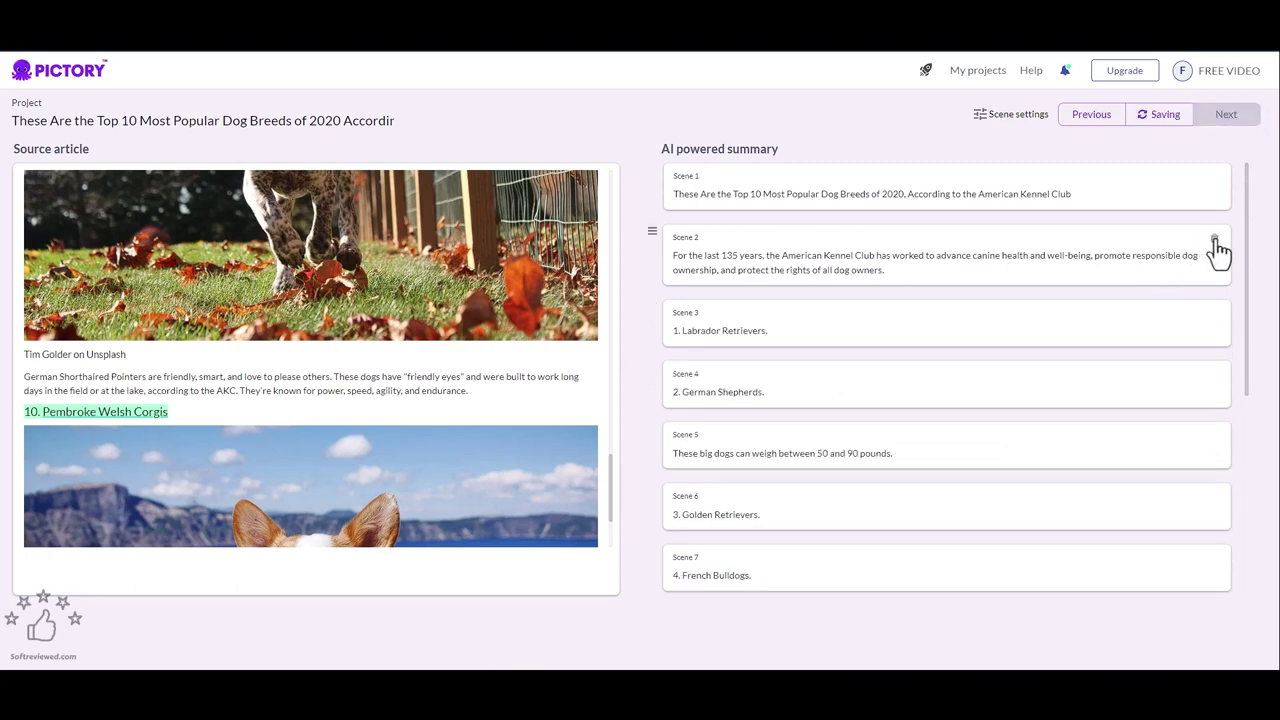
{"action": "left_click", "coordinate": [1214, 240]}
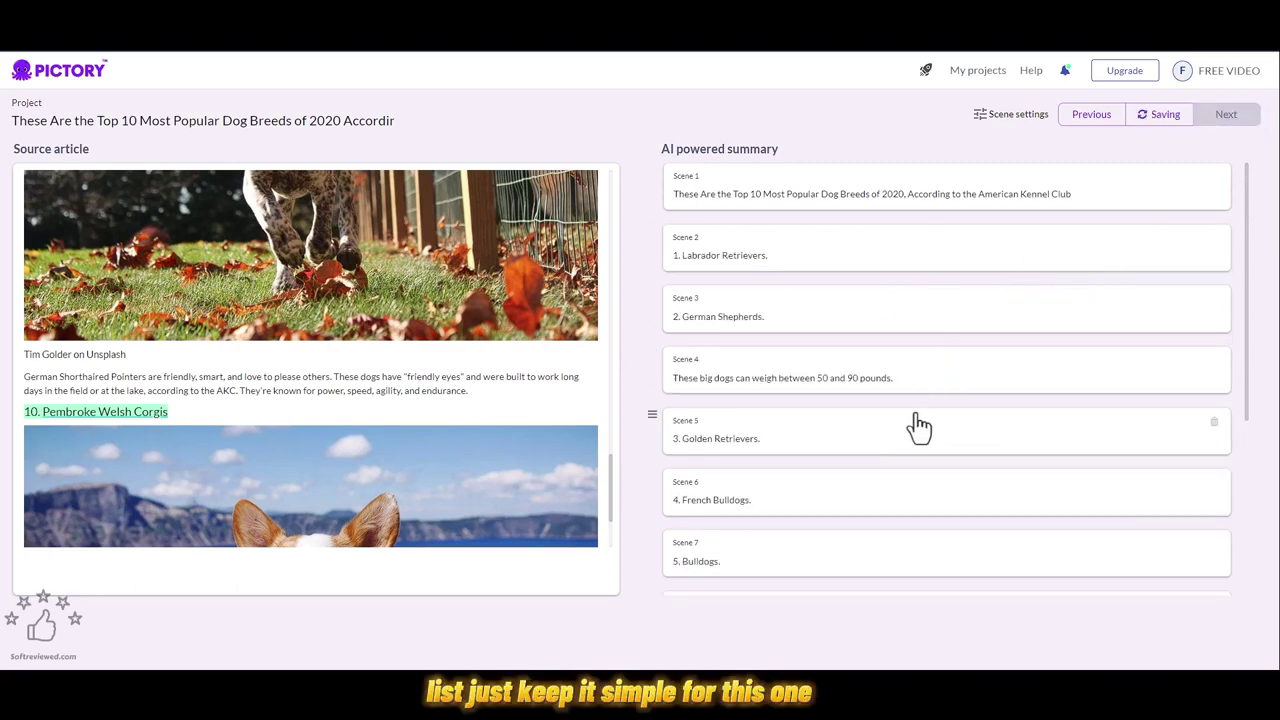
{"action": "left_click", "coordinate": [1211, 366]}
{"action": "scroll", "coordinate": [1135, 365], "scroll_direction": "down", "scroll_amount": 5}
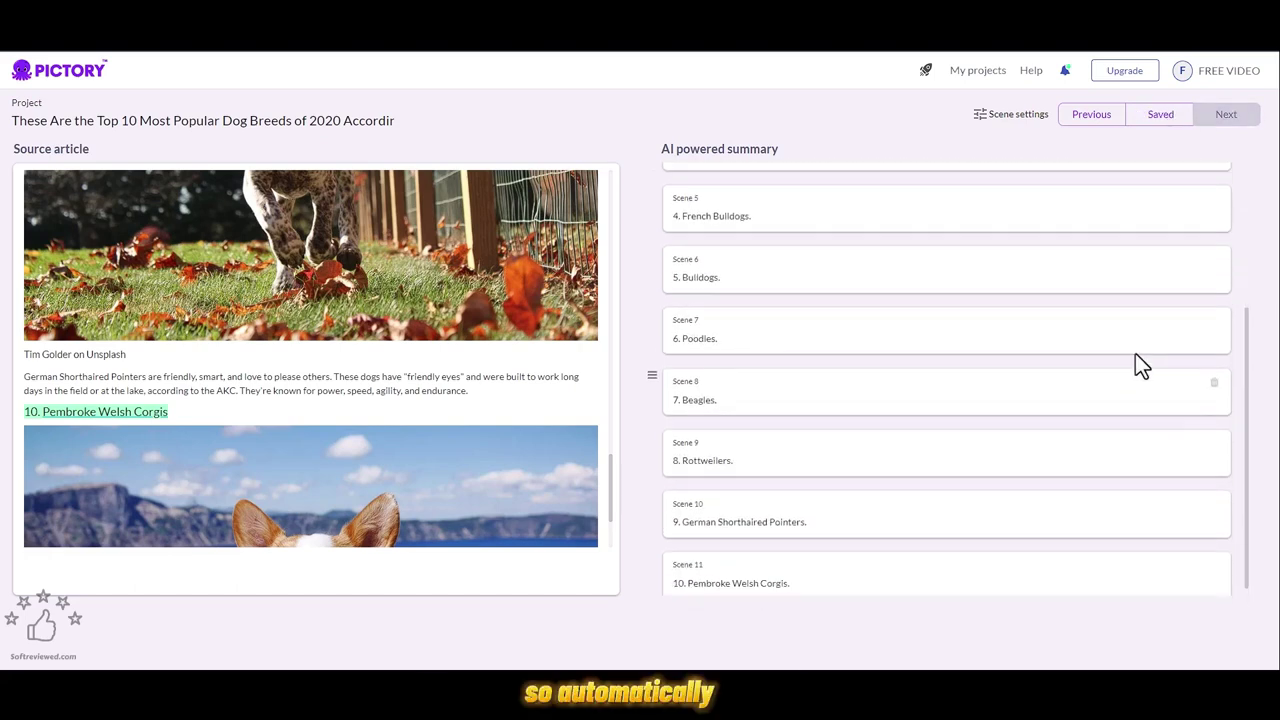
{"action": "scroll", "coordinate": [818, 458], "scroll_direction": "down", "scroll_amount": 3}
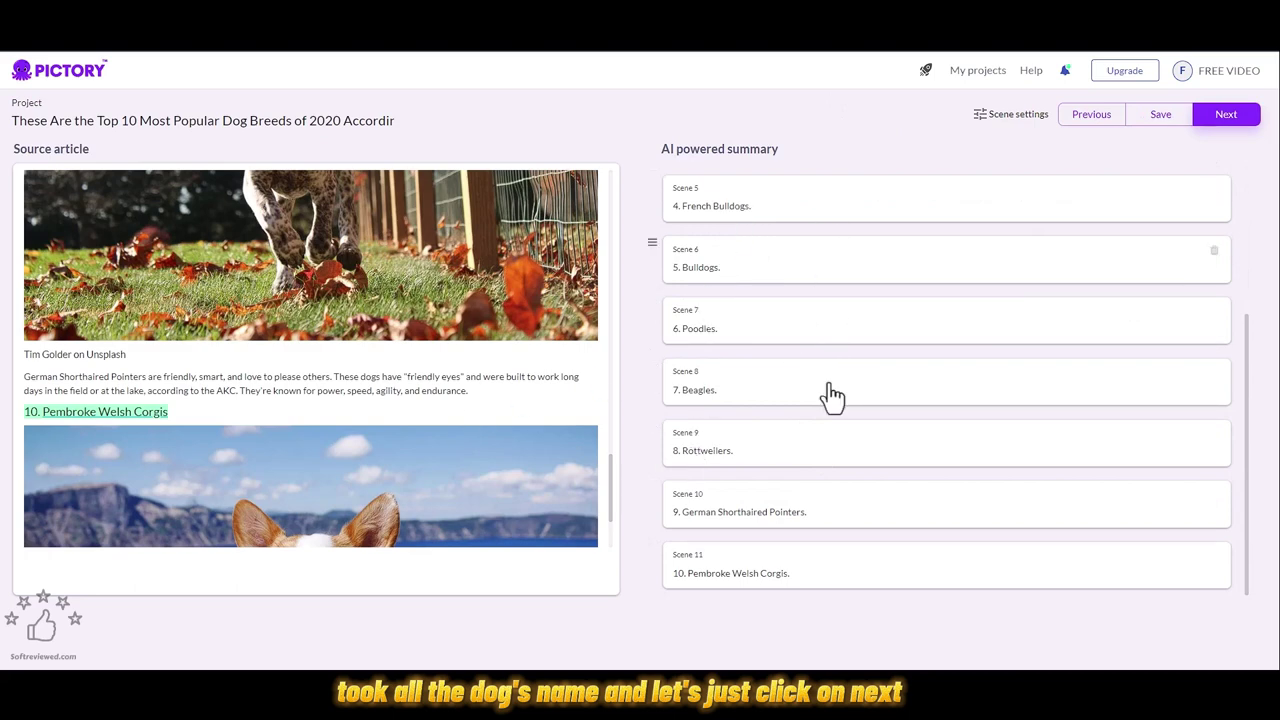
{"action": "scroll", "coordinate": [849, 465], "scroll_direction": "up", "scroll_amount": 3}
{"action": "scroll", "coordinate": [849, 380], "scroll_direction": "down", "scroll_amount": 3}
- Move on to the template library and select the Moonrise template
{"action": "left_click", "coordinate": [1231, 116]}
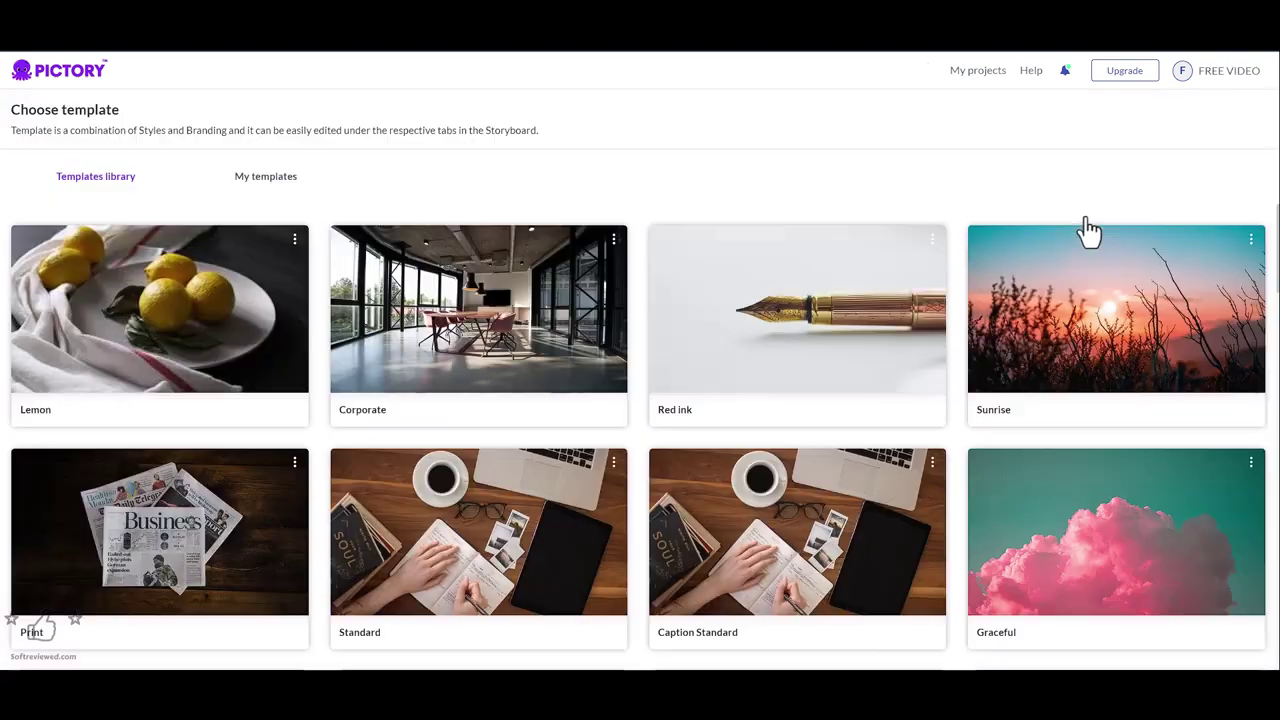
{"action": "mouse_move", "coordinate": [425, 320]}
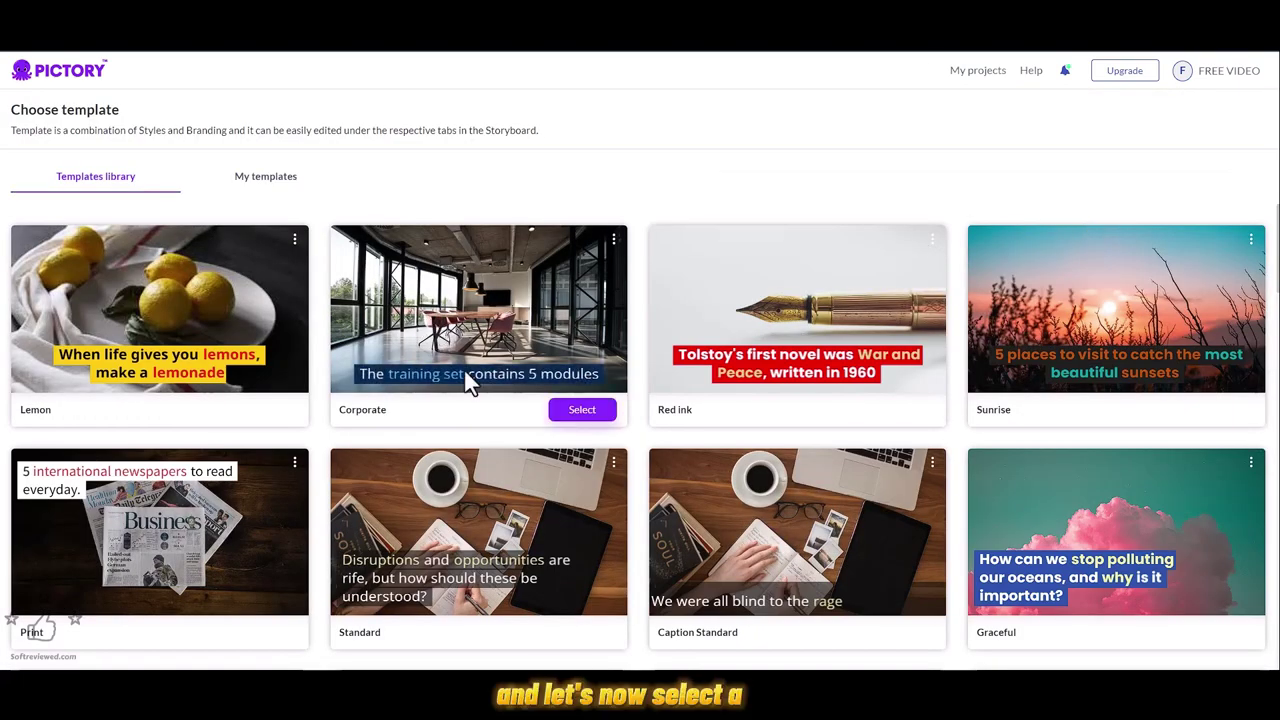
{"action": "scroll", "coordinate": [465, 380], "scroll_direction": "down", "scroll_amount": 6}
{"action": "scroll", "coordinate": [472, 386], "scroll_direction": "up", "scroll_amount": 3}
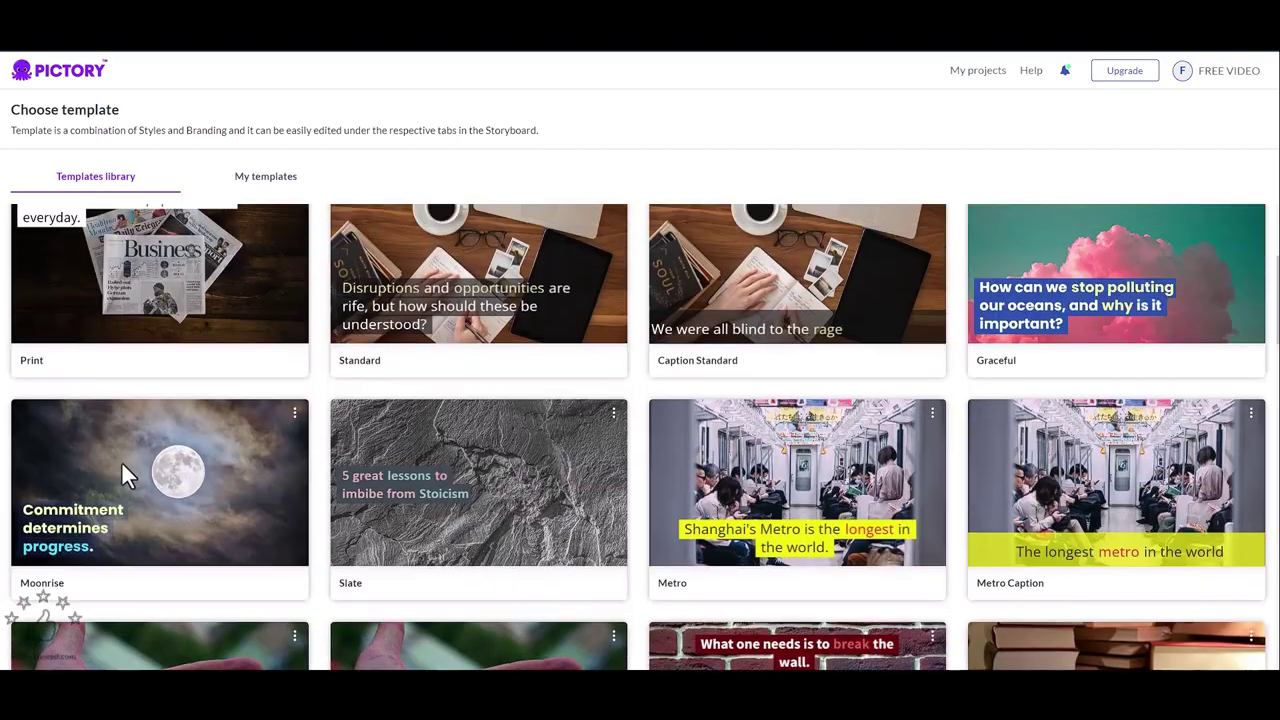
{"action": "mouse_move", "coordinate": [280, 512]}
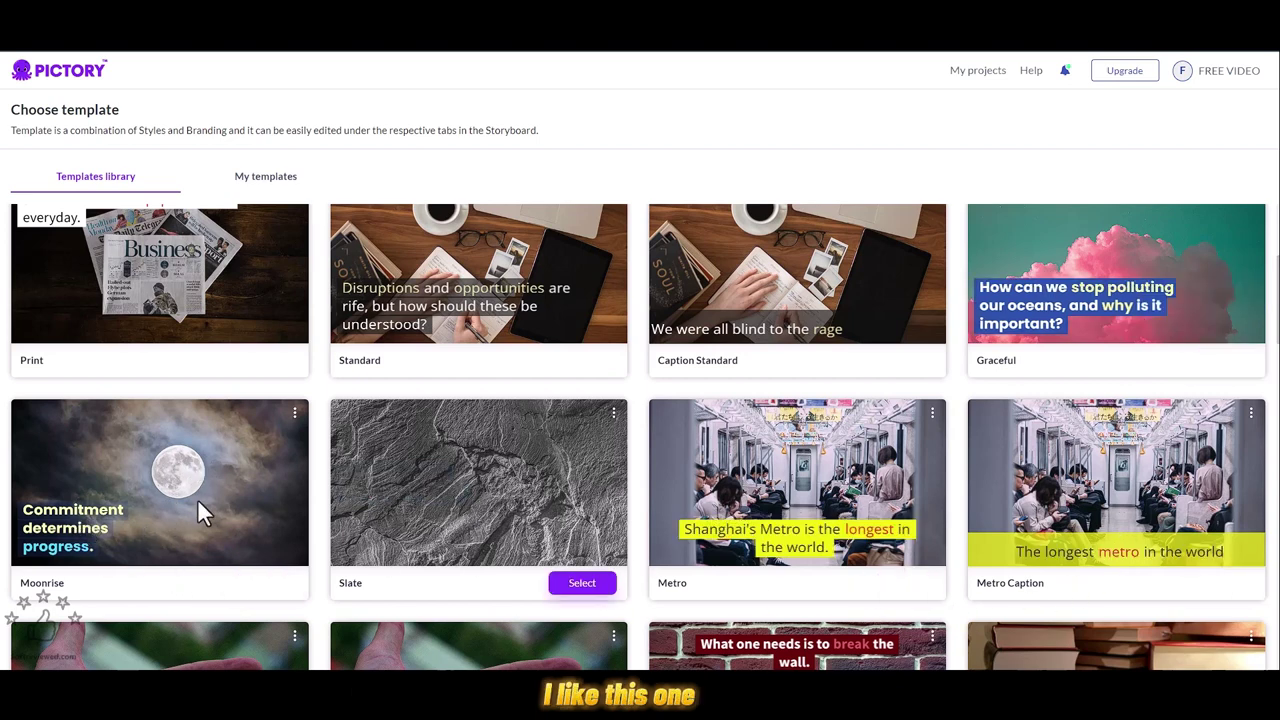
{"action": "left_click", "coordinate": [285, 585]}
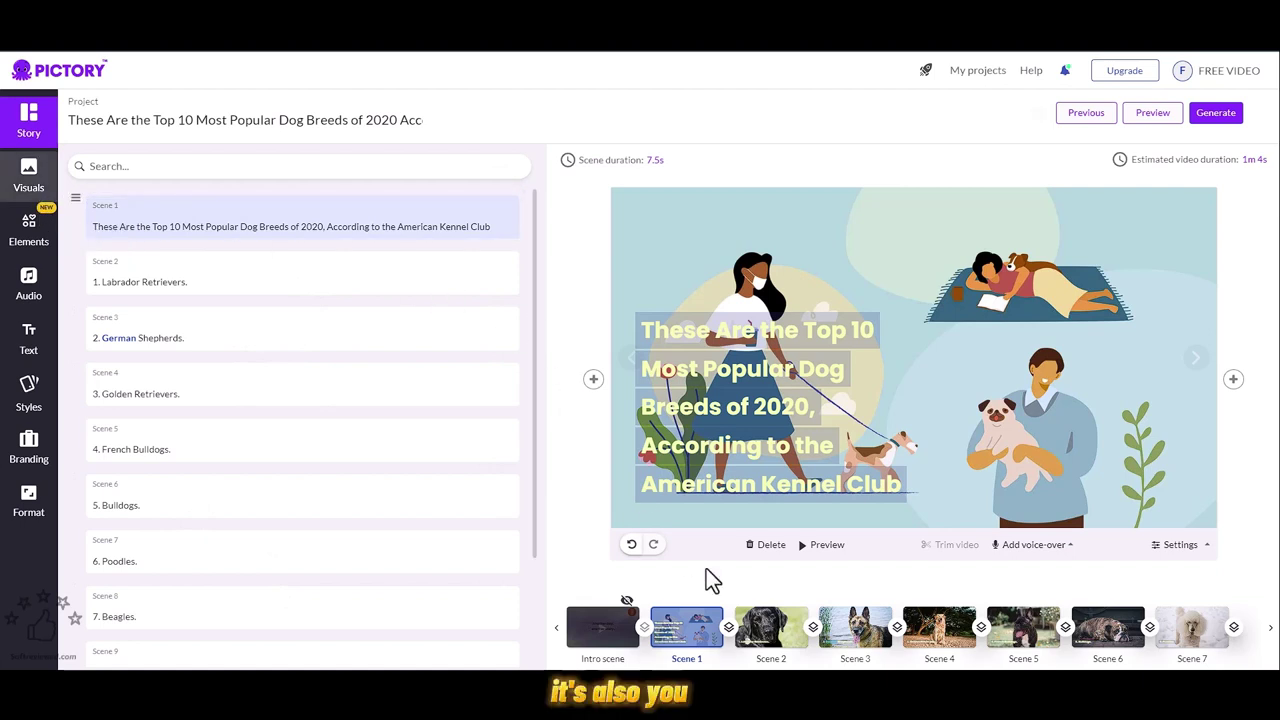
- Show the Visuals library of dog images and videos beside the storyboard
{"action": "left_click", "coordinate": [30, 190]}
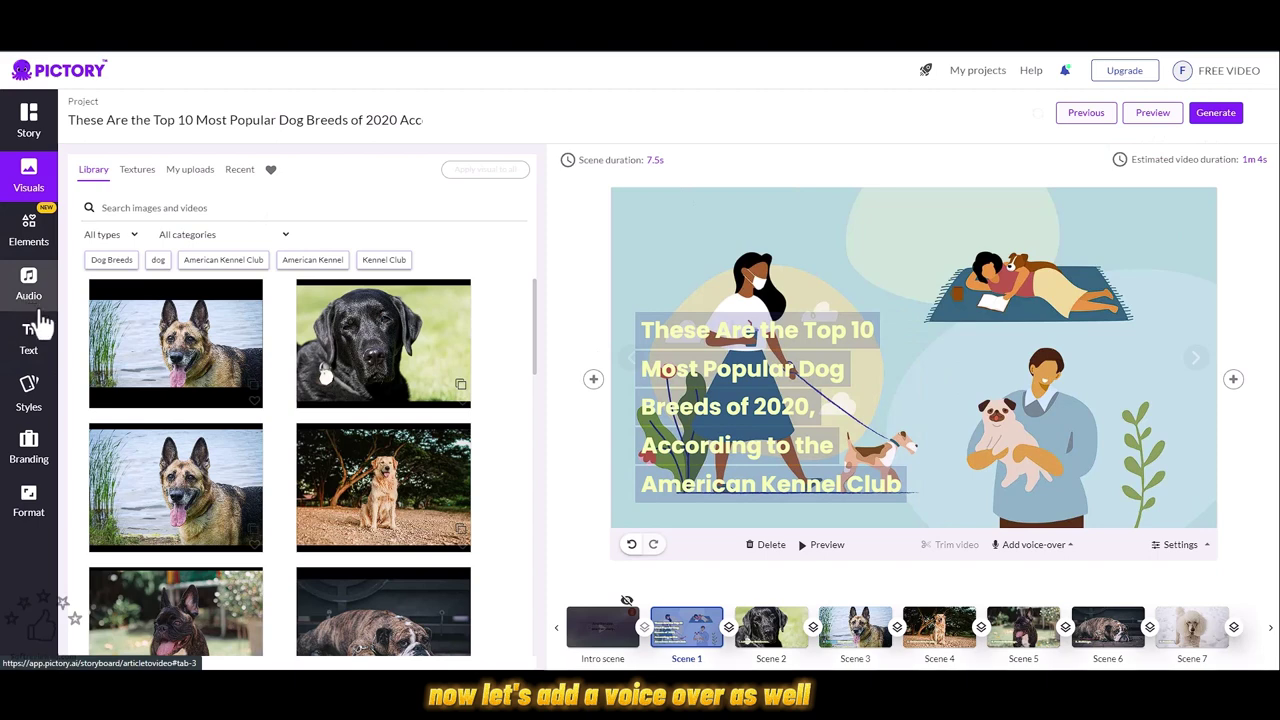
- In the audio options, preview the Jessica sample and apply Stacy as the voice-over
{"action": "left_click", "coordinate": [30, 306]}
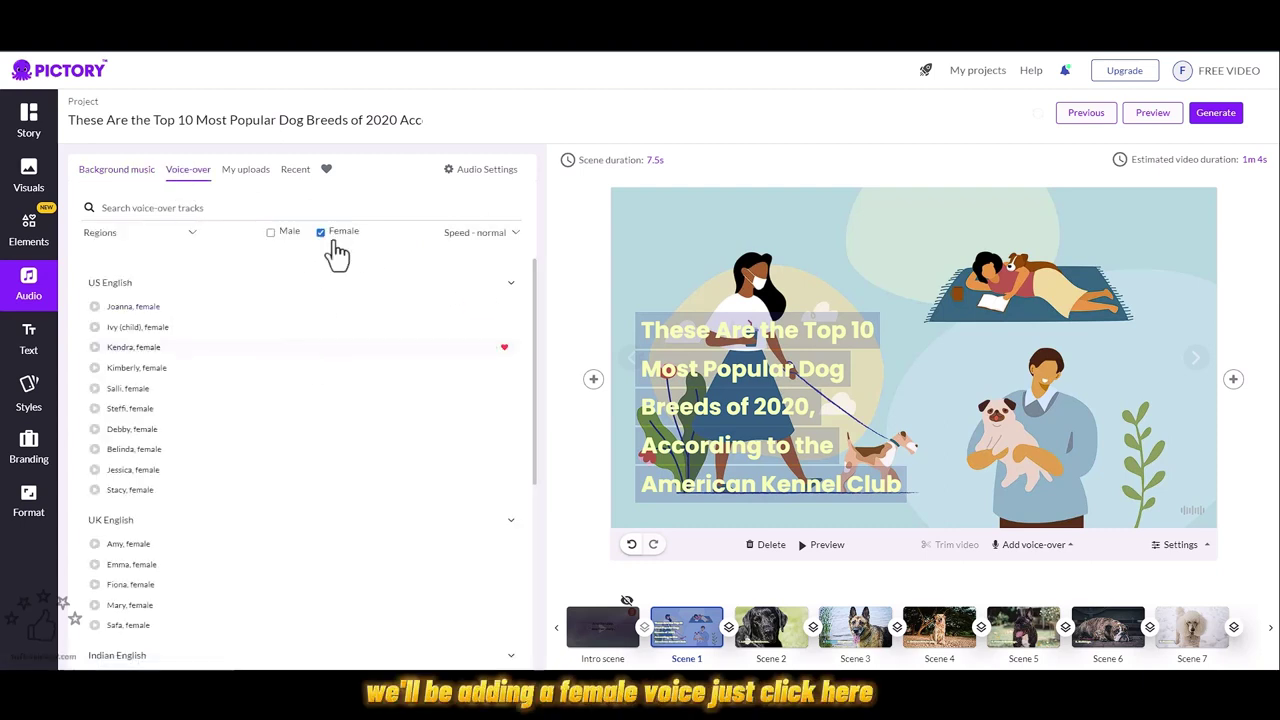
{"action": "left_click", "coordinate": [95, 471]}
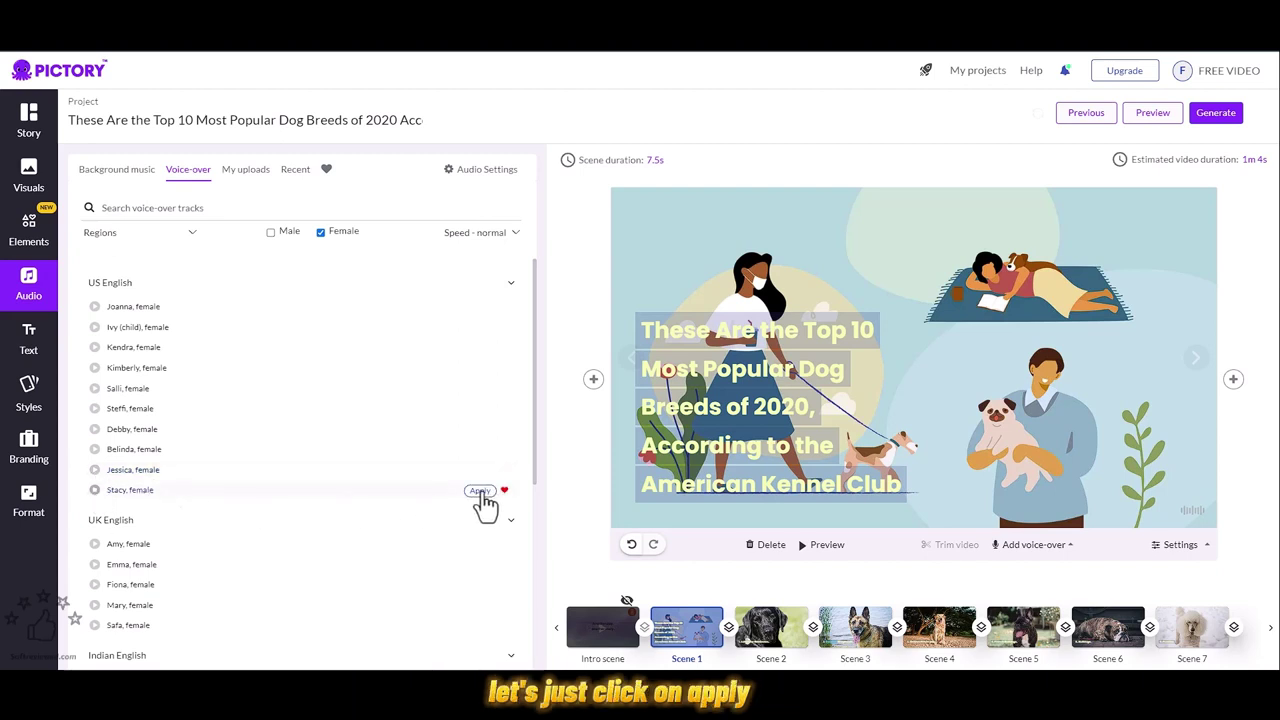
{"action": "left_click", "coordinate": [479, 490]}
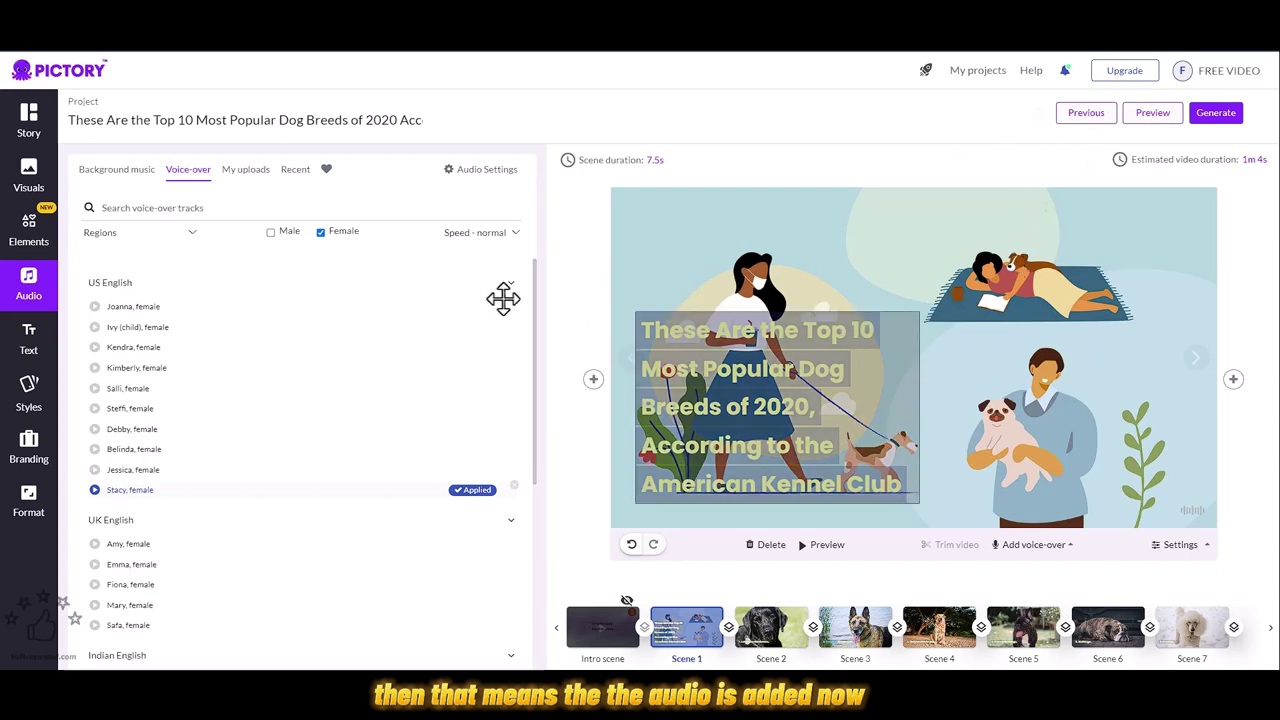
- Remove the applied Connected track from the background music list
{"action": "left_click", "coordinate": [117, 180]}
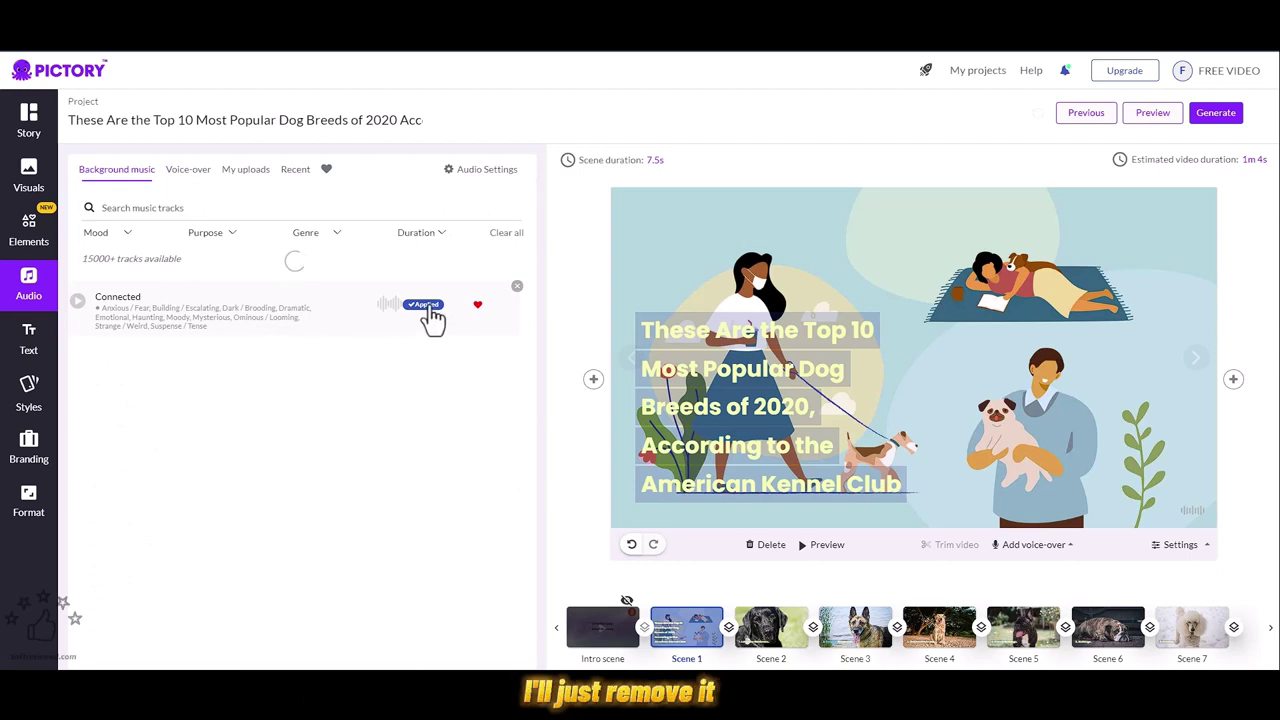
{"action": "left_click", "coordinate": [517, 288]}
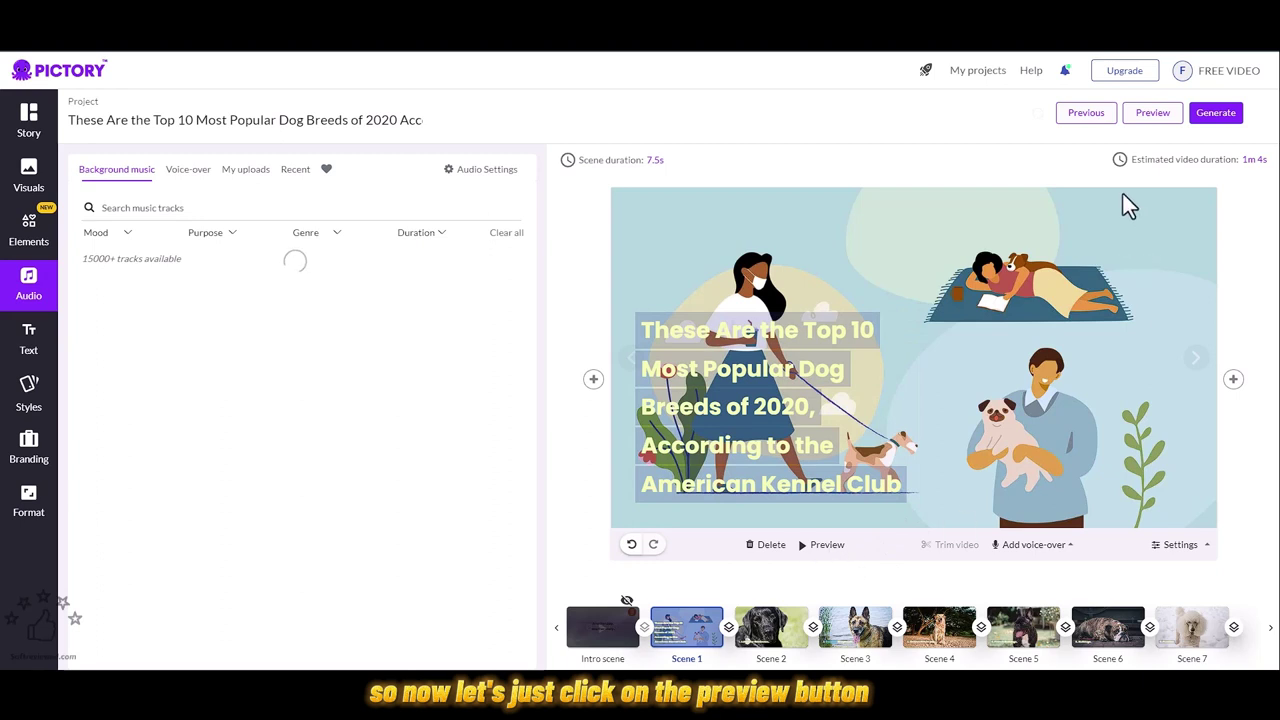
{"action": "left_click", "coordinate": [1146, 118]}
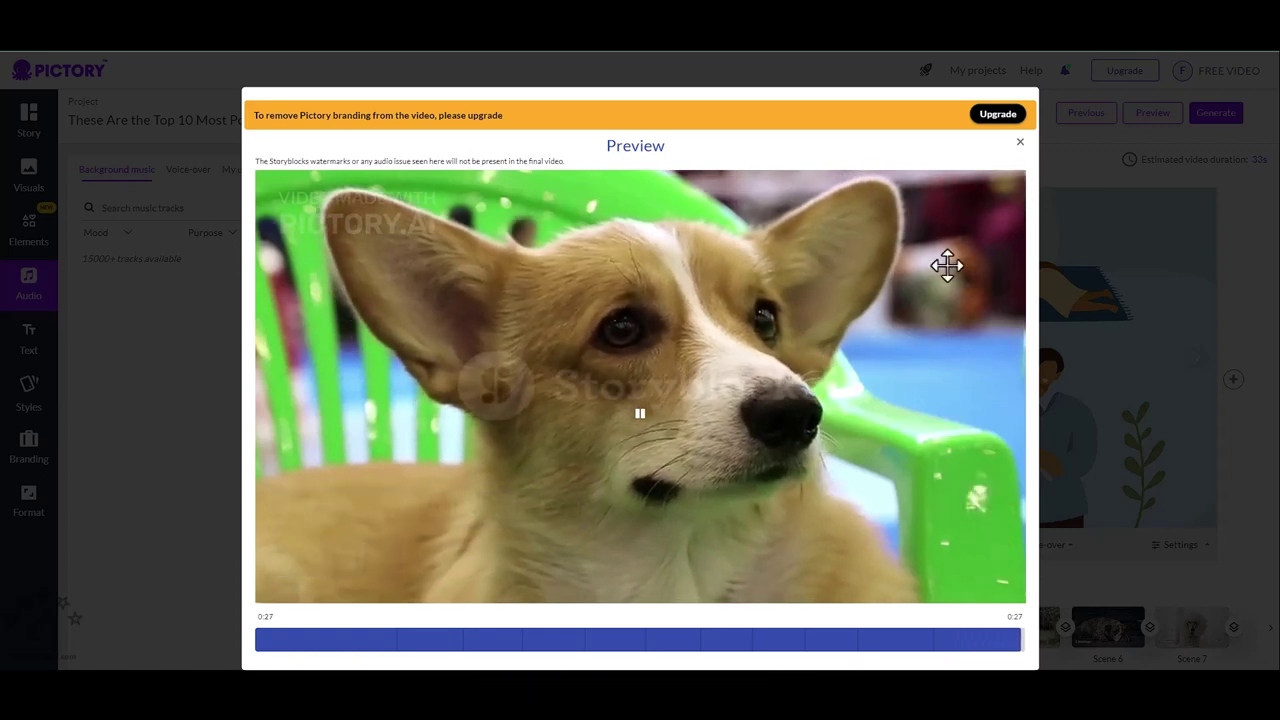
{"action": "left_click", "coordinate": [1020, 145]}
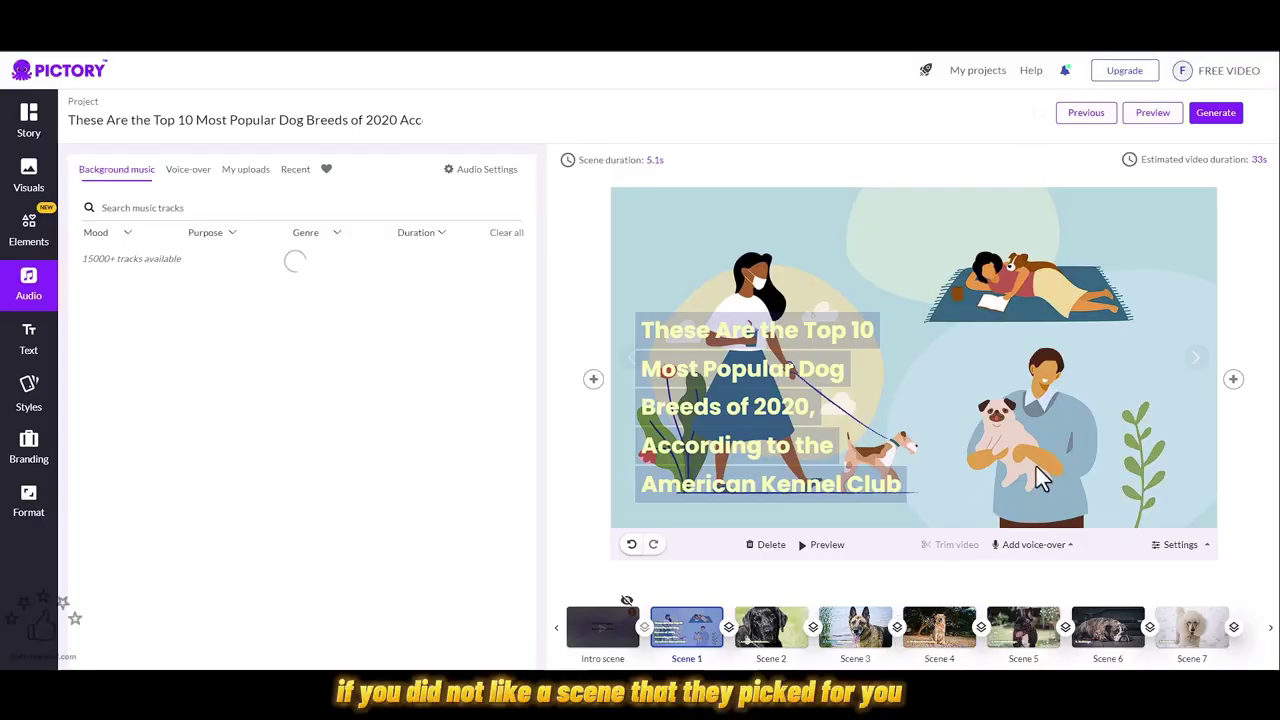
- Open scene 5, search visuals for 'bulld' and drop the lying-bulldog video into the scene
{"action": "scroll", "coordinate": [1036, 466], "scroll_direction": "down", "scroll_amount": 1}
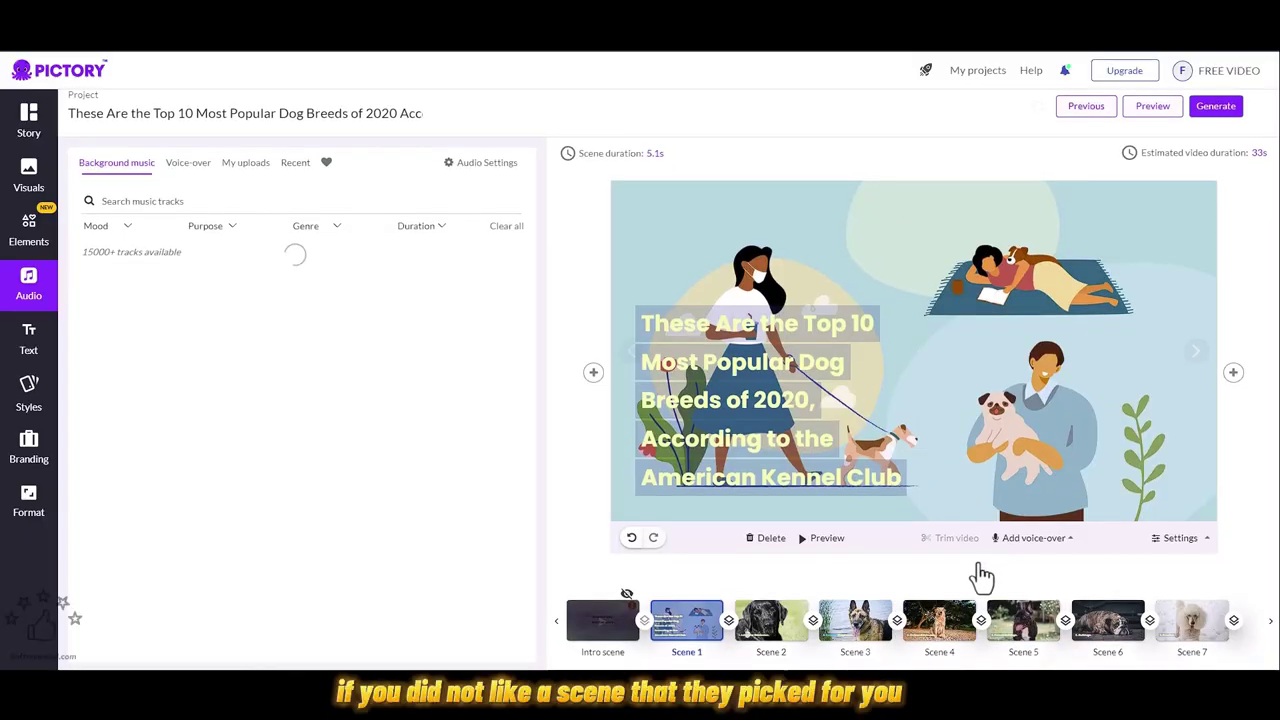
{"action": "left_click", "coordinate": [1024, 630]}
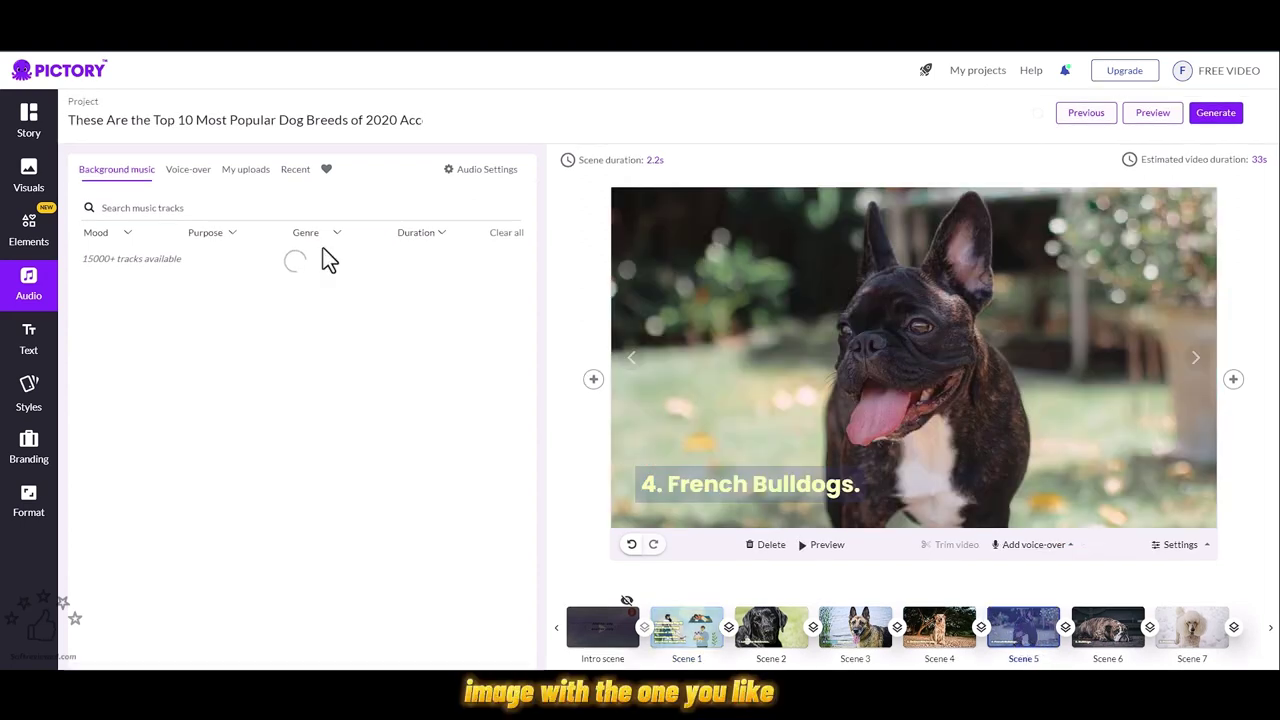
{"action": "left_click", "coordinate": [31, 174]}
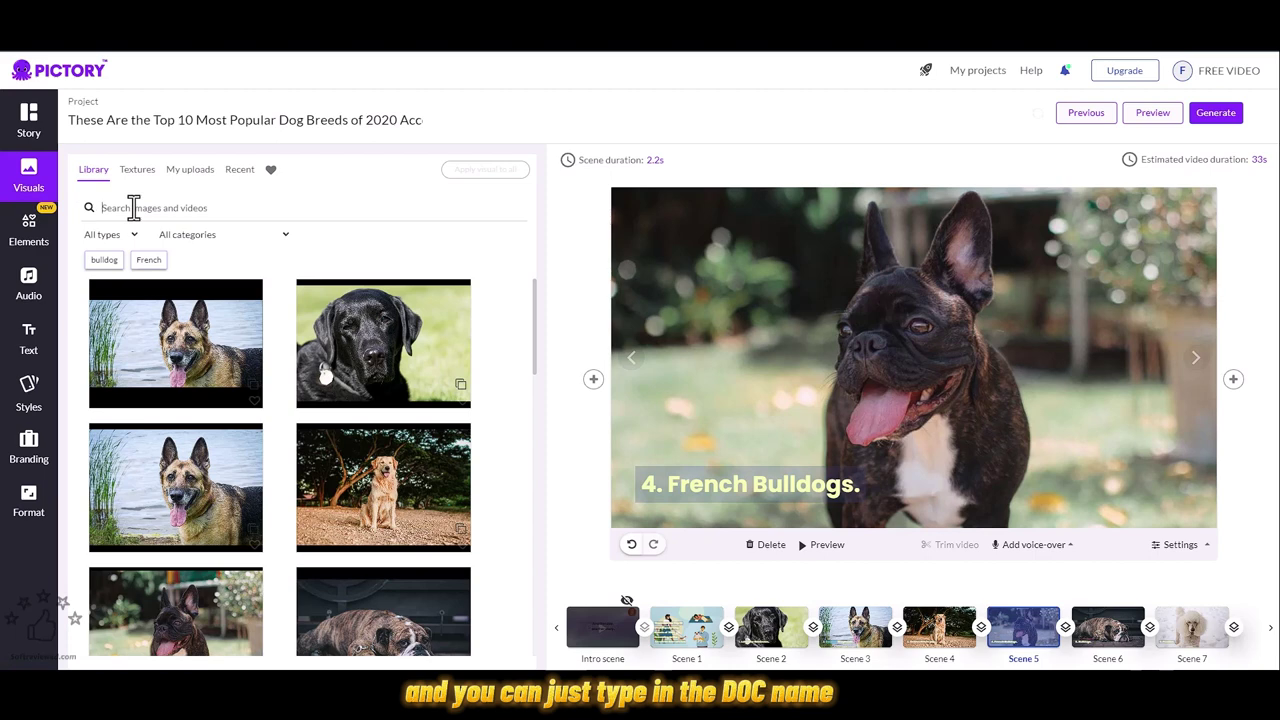
{"action": "left_click", "coordinate": [133, 207]}
{"action": "type", "text": "bu"}
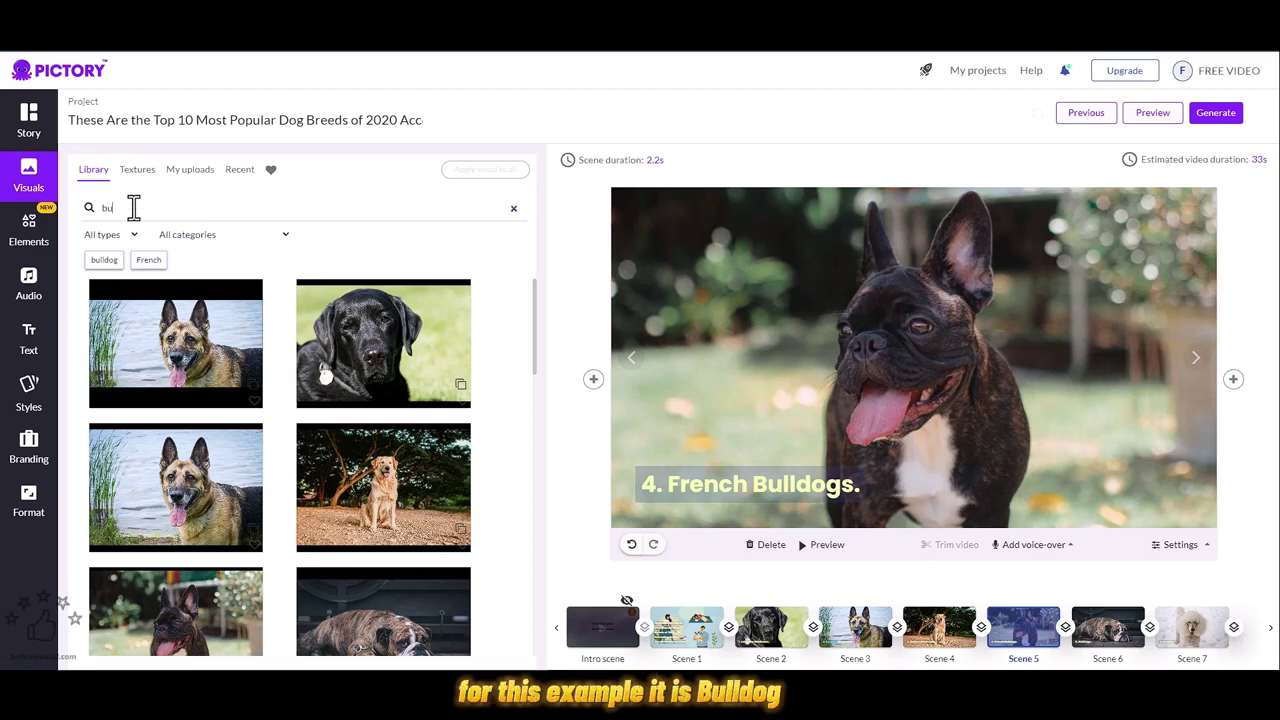
{"action": "type", "text": "lldog"}
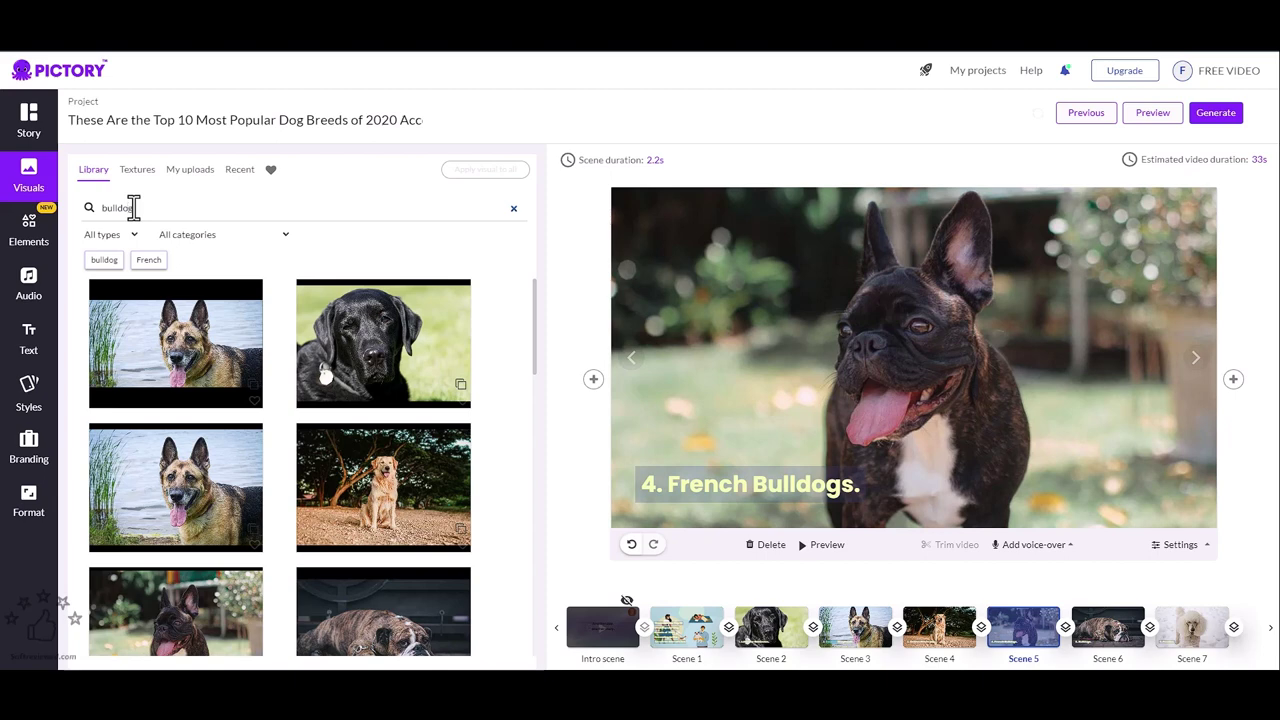
{"action": "key", "text": "Return"}
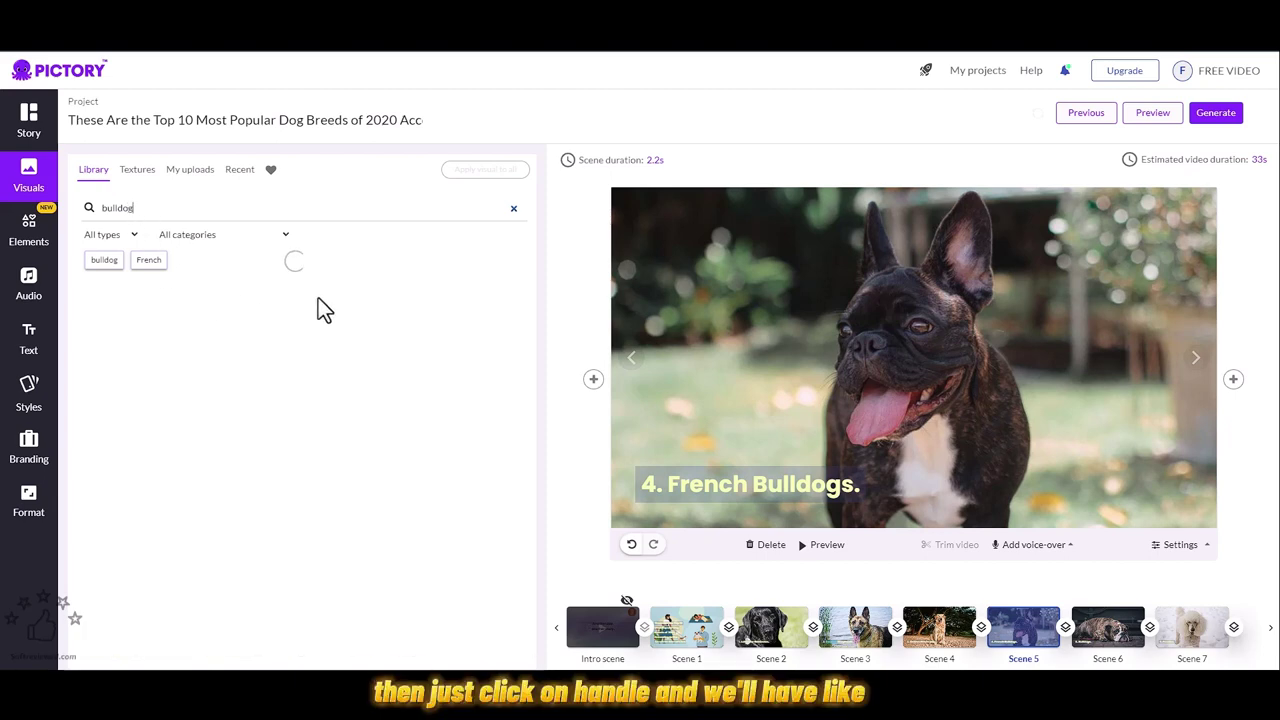
{"action": "scroll", "coordinate": [435, 445], "scroll_direction": "down", "scroll_amount": 1}
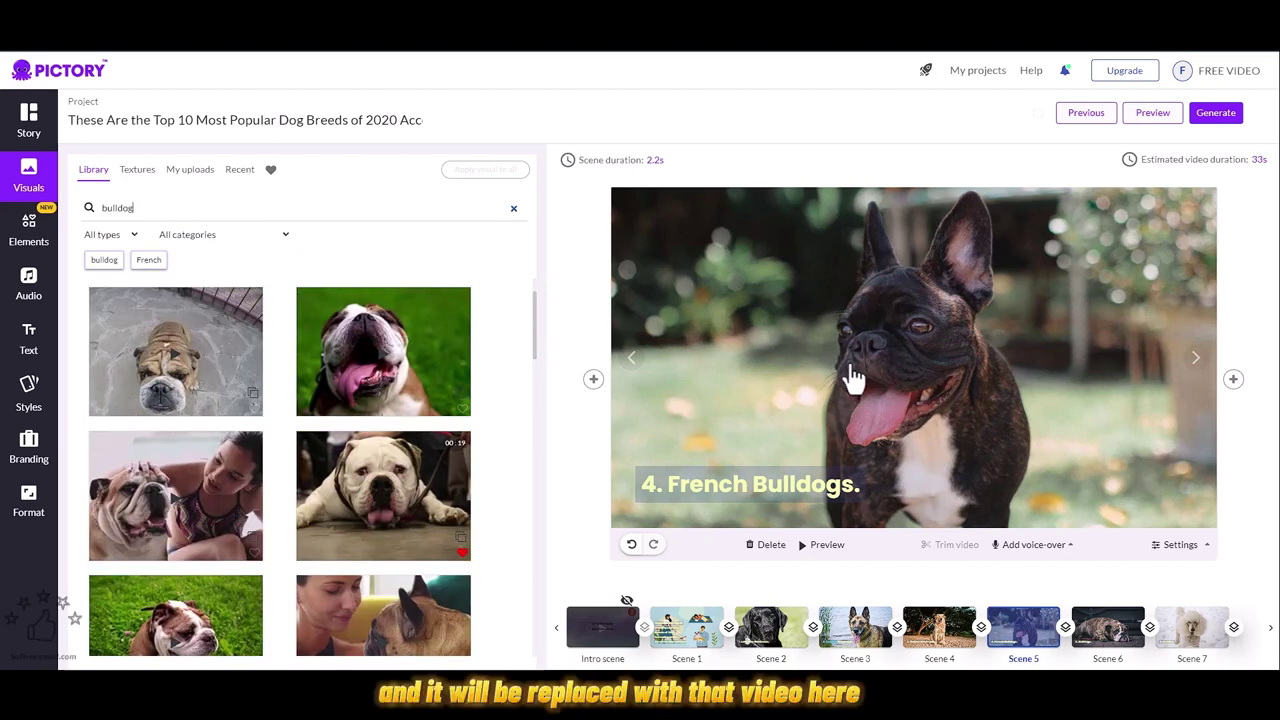
{"action": "left_click_drag", "start_coordinate": [851, 378], "coordinate": [876, 368]}
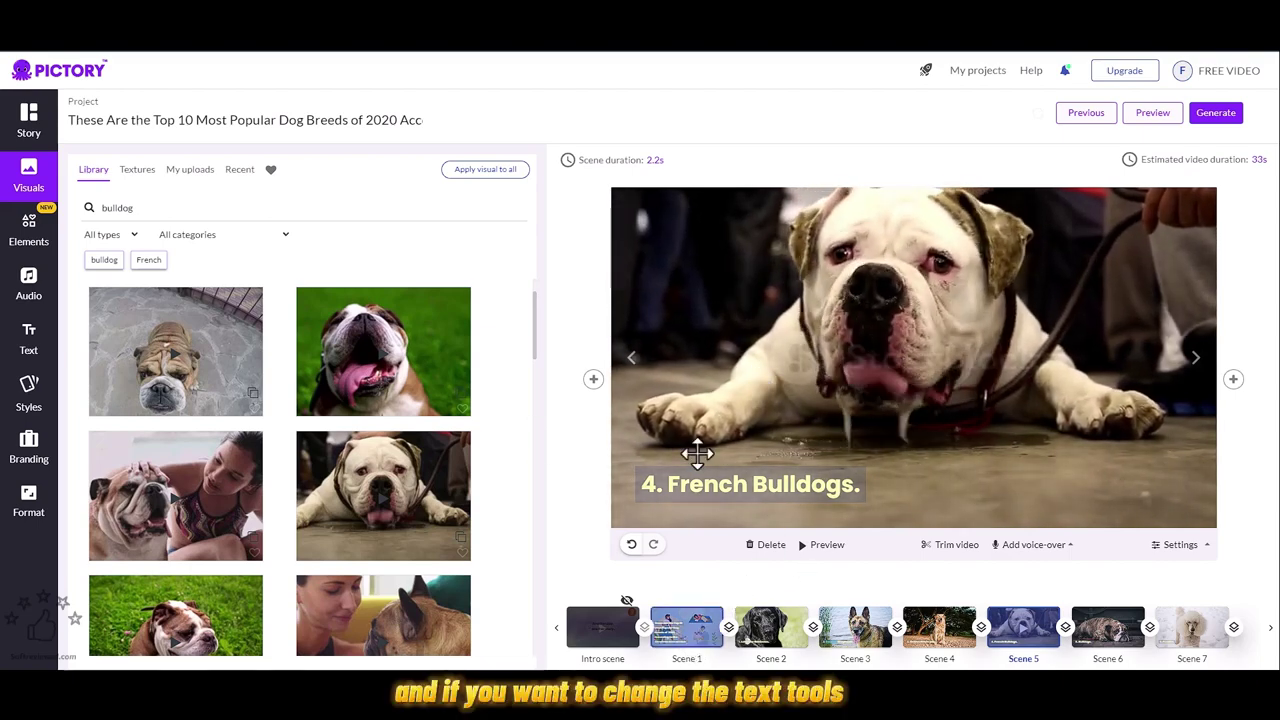
- Select the scene 1 title box, nudge it right and down, and set font size 26
{"action": "left_click", "coordinate": [686, 627]}
{"action": "left_click", "coordinate": [750, 385]}
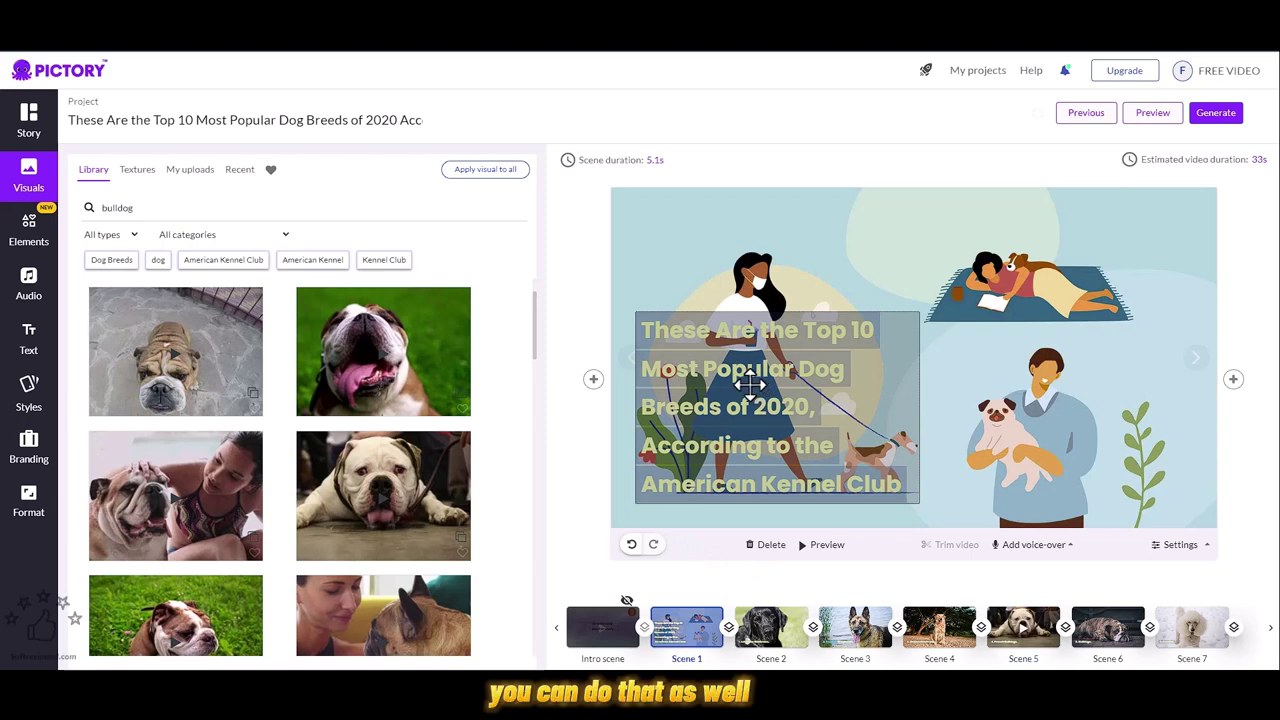
{"action": "left_click_drag", "start_coordinate": [750, 385], "coordinate": [864, 412]}
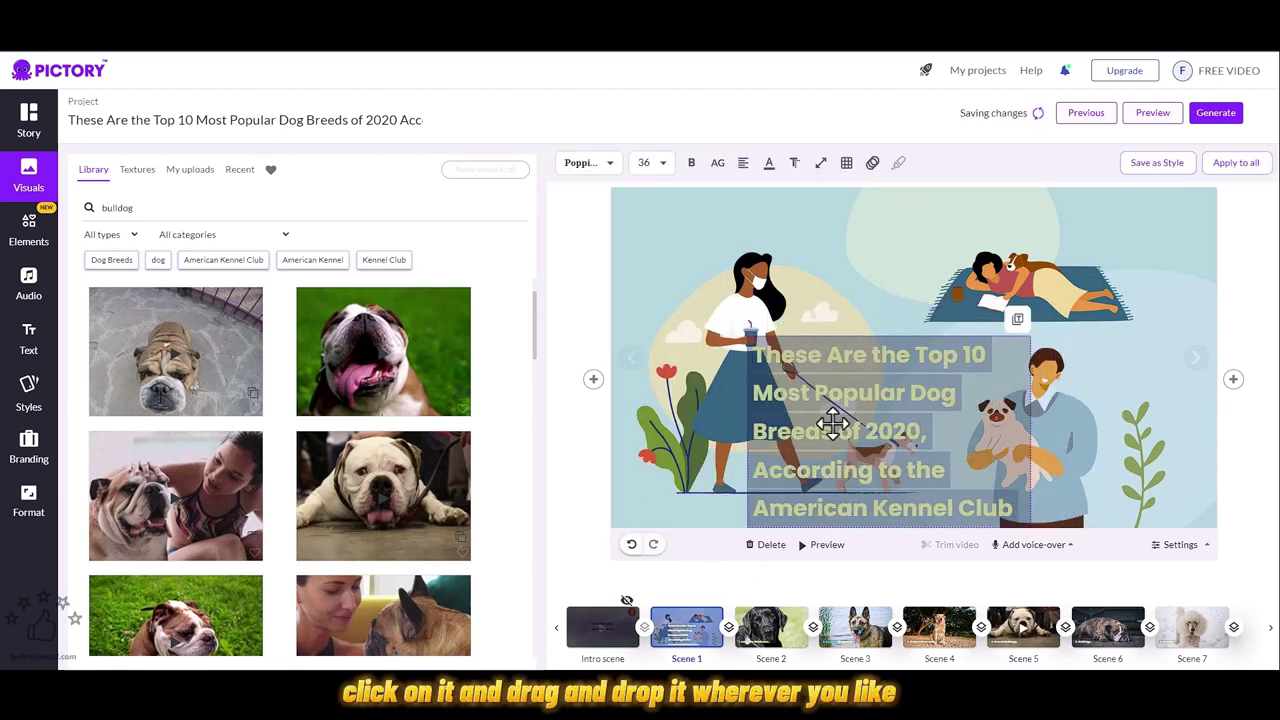
{"action": "left_click", "coordinate": [657, 165]}
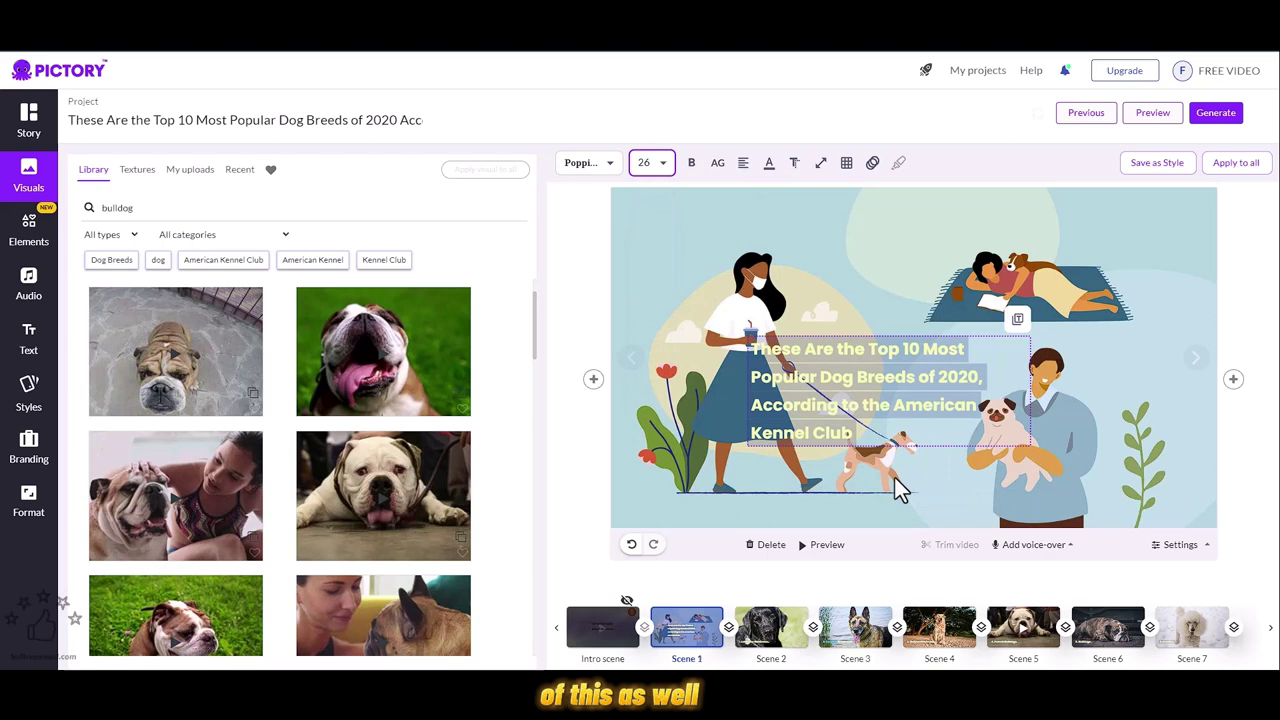
{"action": "left_click", "coordinate": [792, 164]}
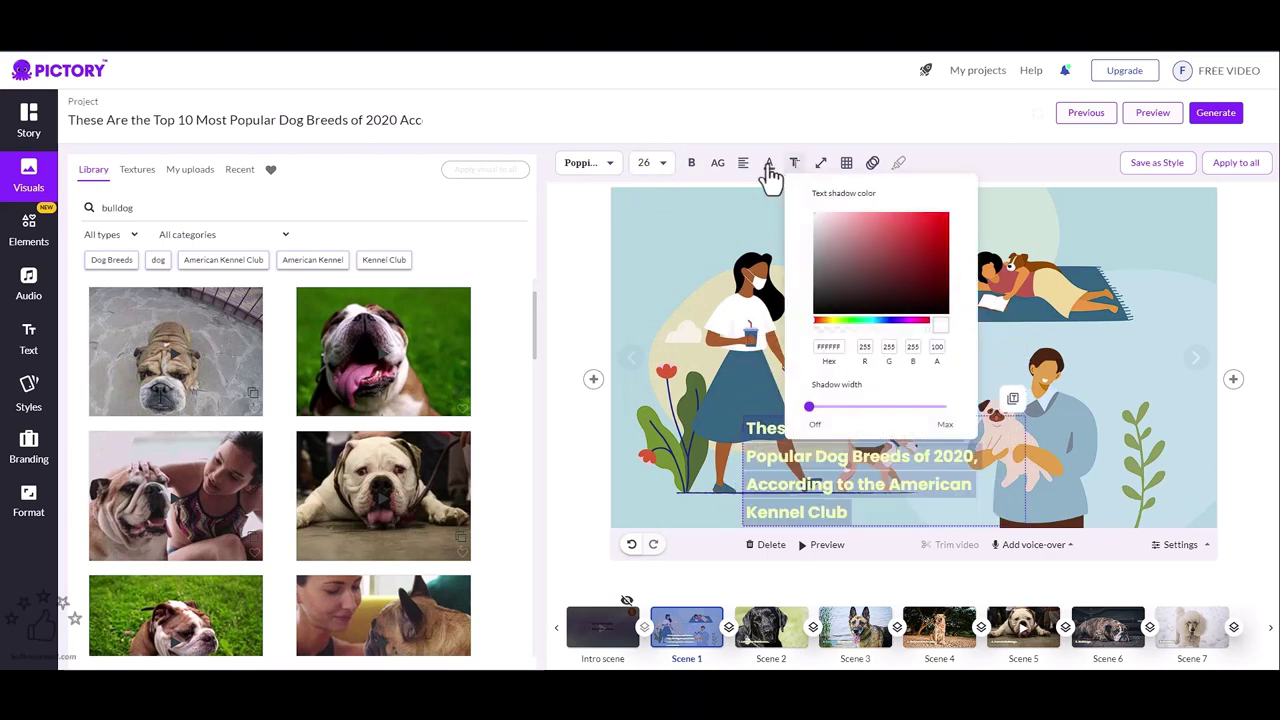
- Check the title's colour, shadow and font options unchanged, then widen the box to two lines
{"action": "left_click", "coordinate": [768, 170]}
{"action": "left_click", "coordinate": [796, 170]}
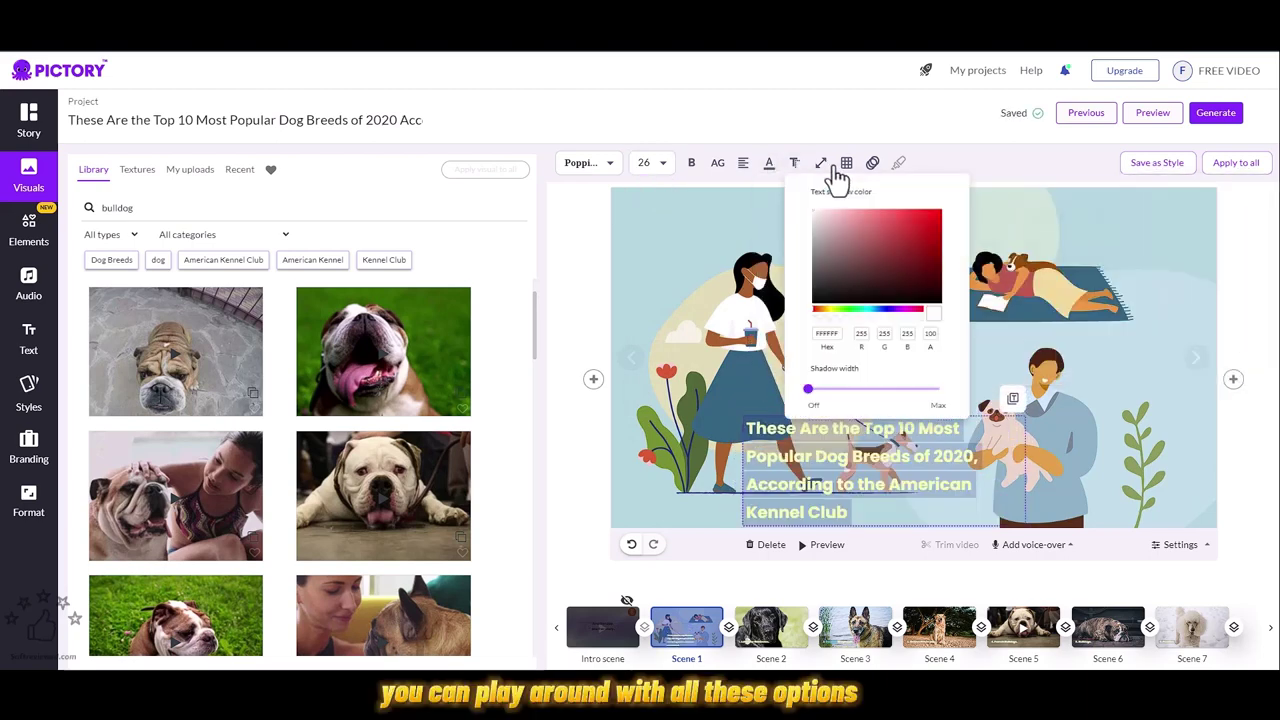
{"action": "left_click", "coordinate": [760, 172]}
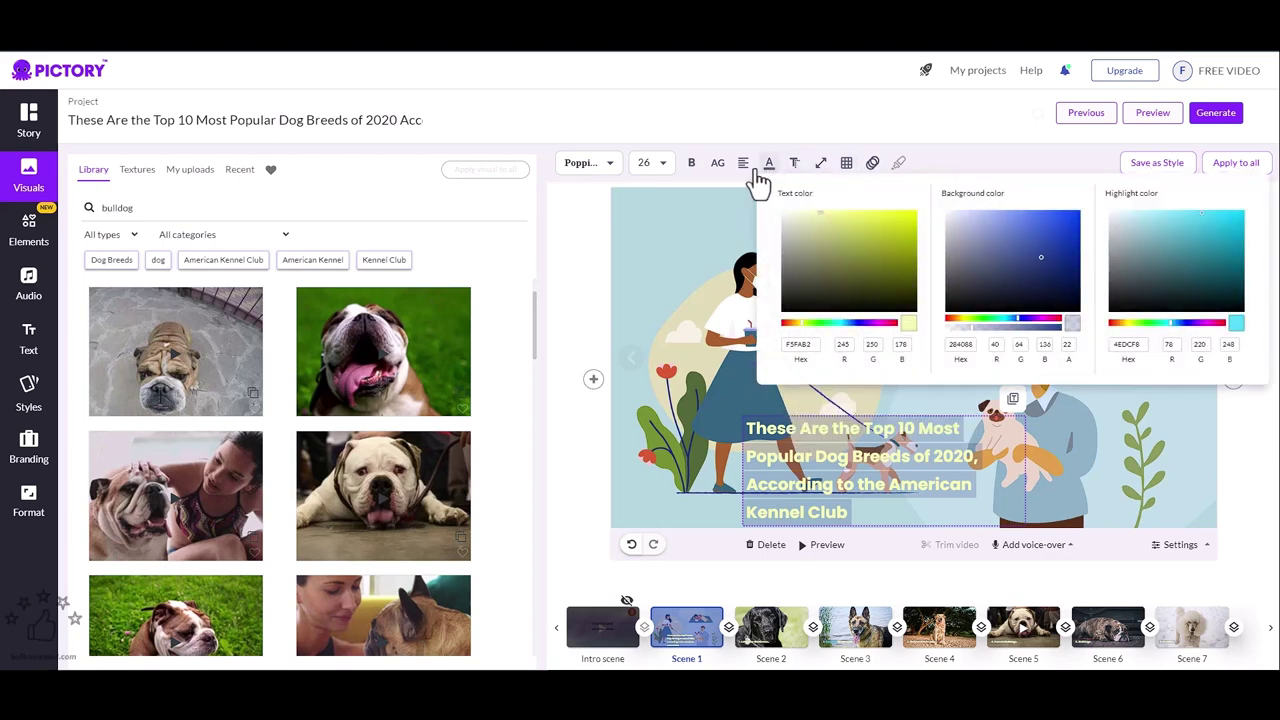
{"action": "left_click", "coordinate": [762, 176]}
{"action": "left_click", "coordinate": [590, 163]}
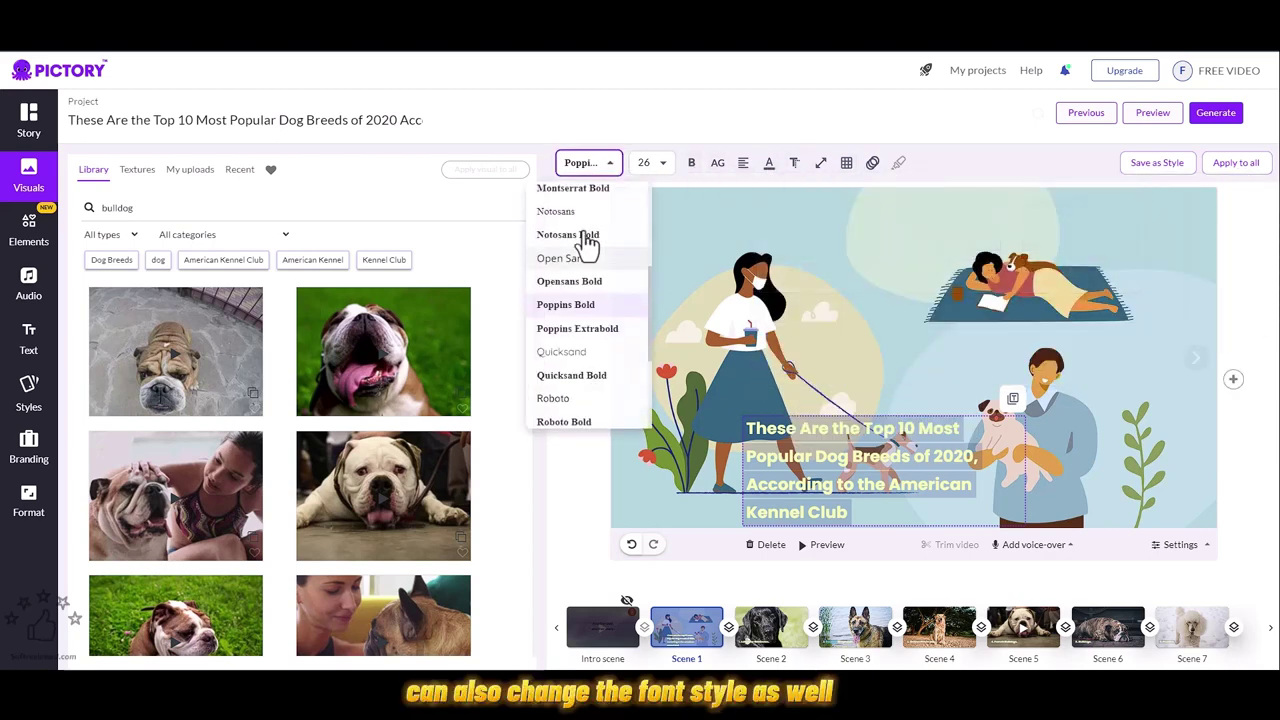
{"action": "left_click", "coordinate": [1022, 468]}
{"action": "left_click_drag", "start_coordinate": [1025, 462], "coordinate": [1190, 457]}
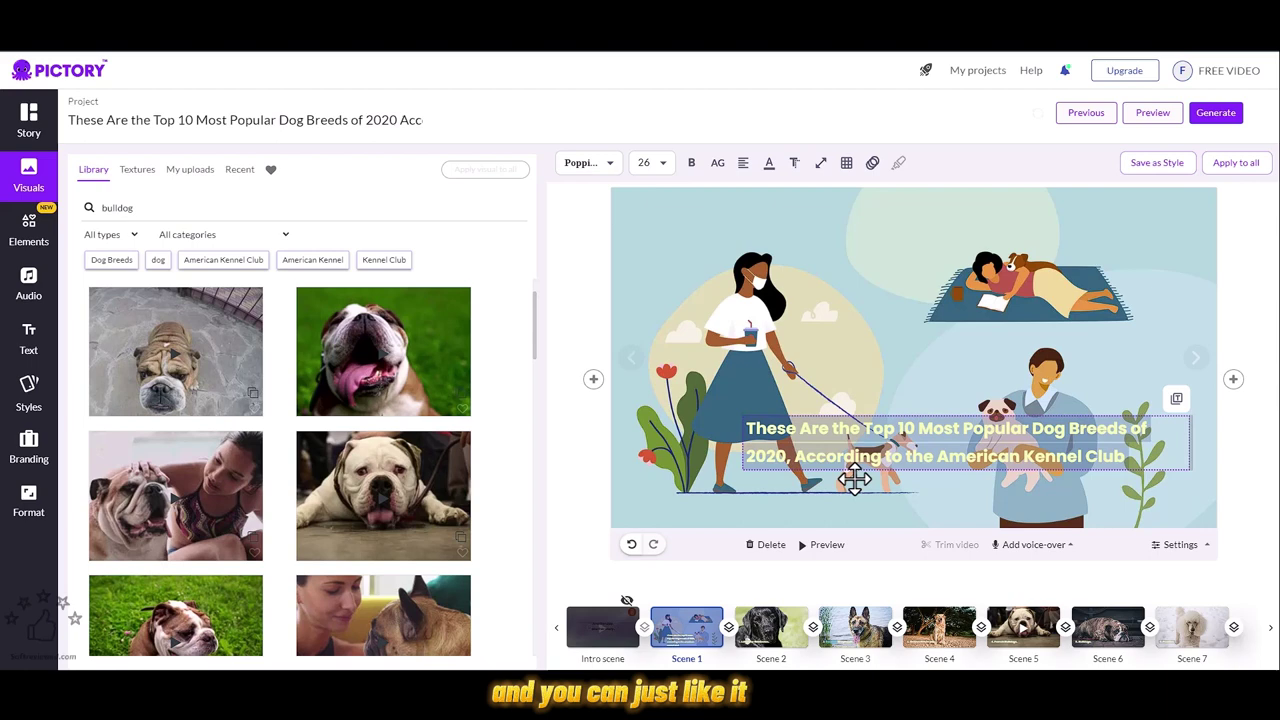
- Move the title to the scene bottom and recolour its text from red to bright yellow
{"action": "left_click_drag", "start_coordinate": [866, 480], "coordinate": [860, 486]}
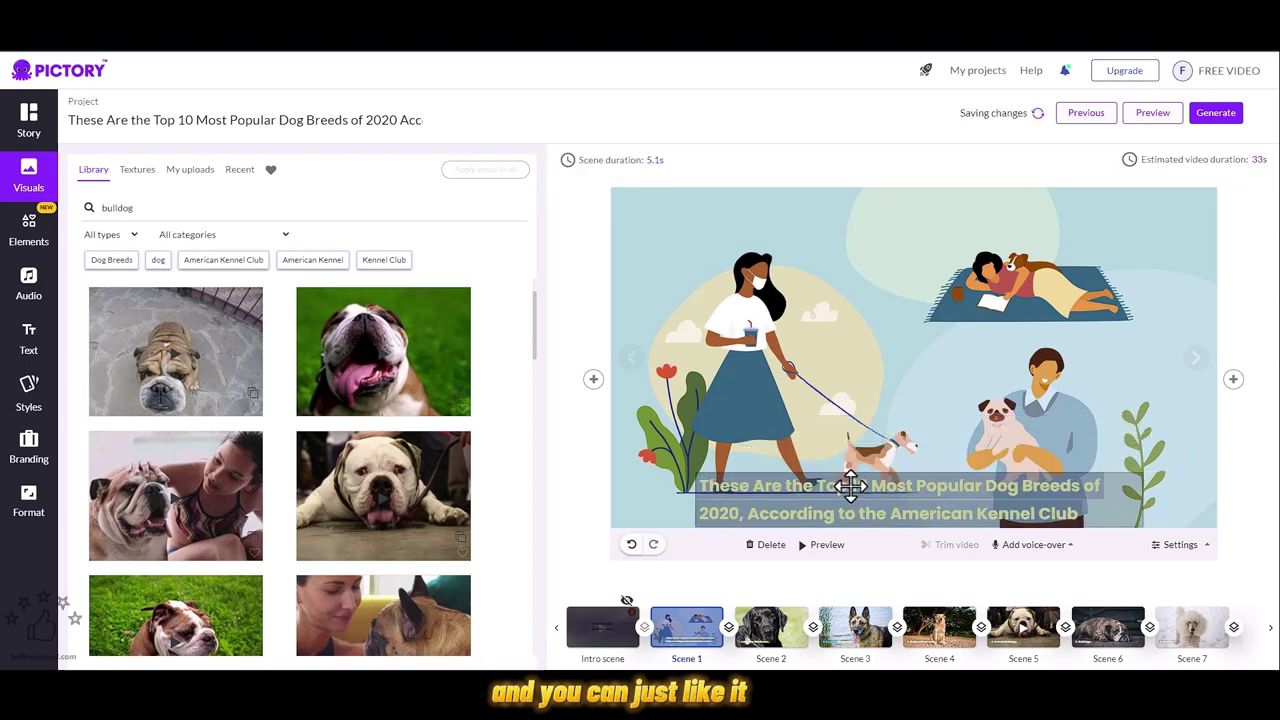
{"action": "double_click", "coordinate": [880, 490]}
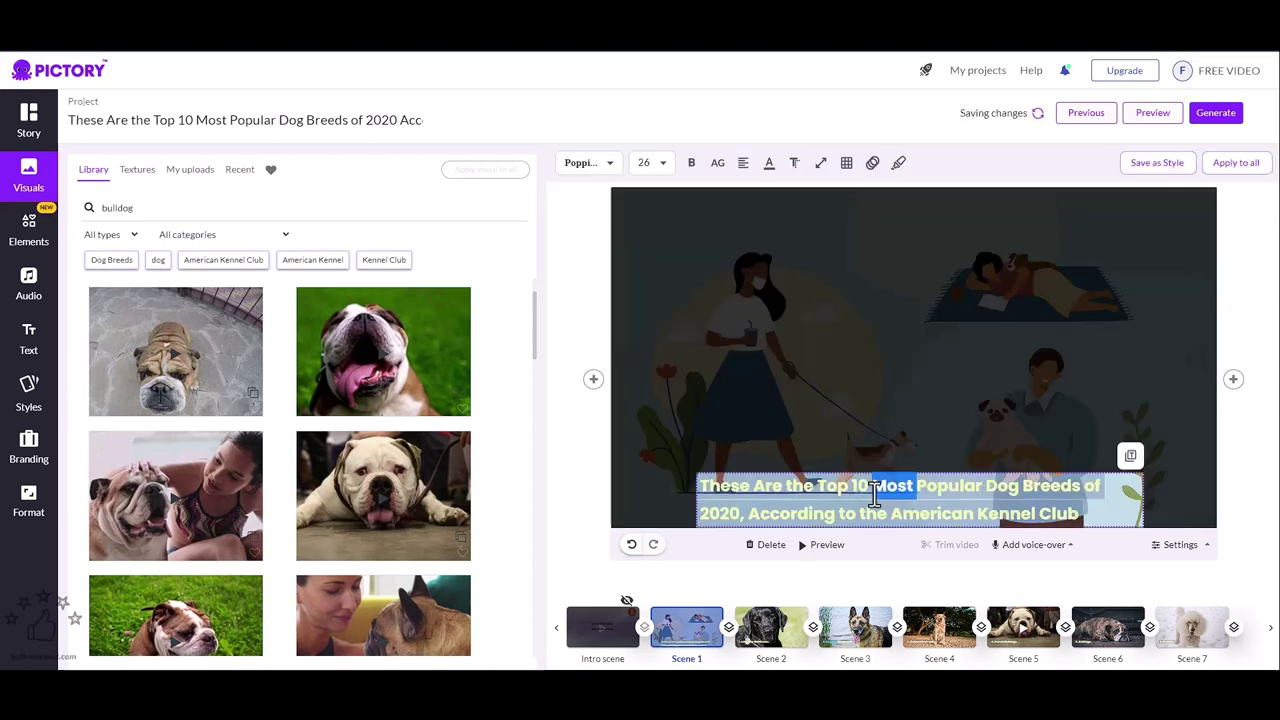
{"action": "left_click", "coordinate": [880, 490]}
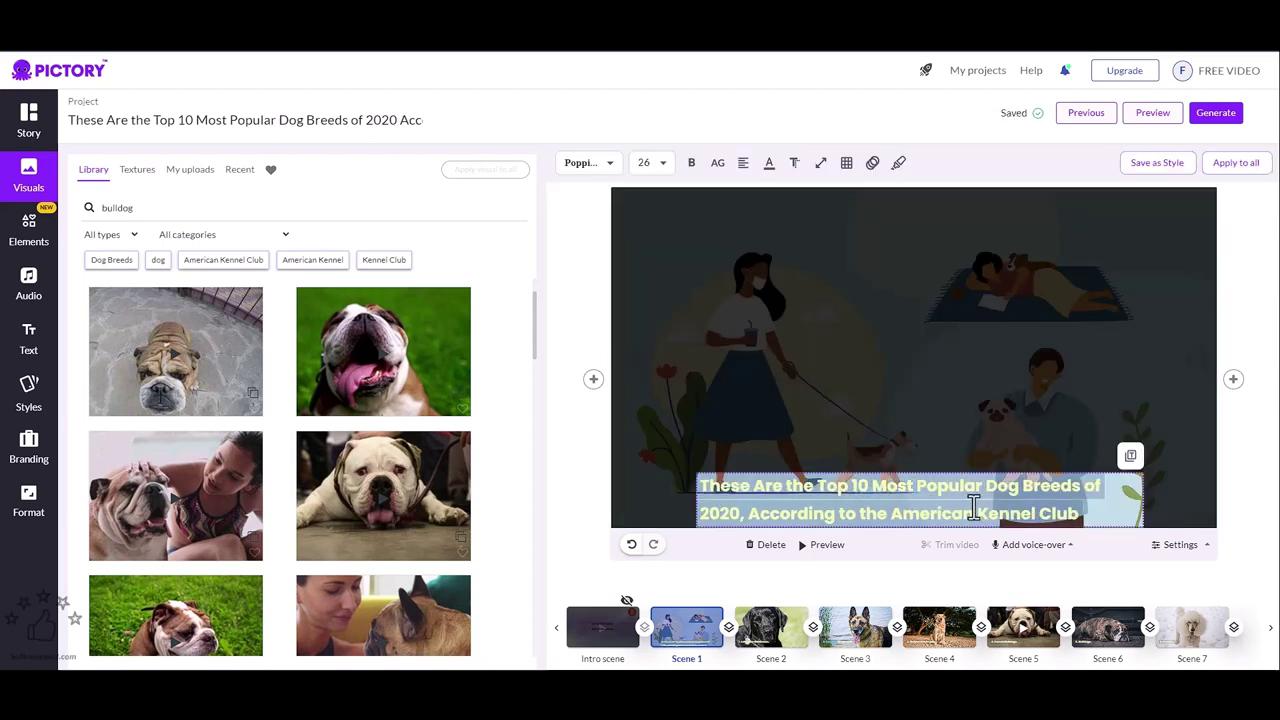
{"action": "left_click", "coordinate": [771, 168]}
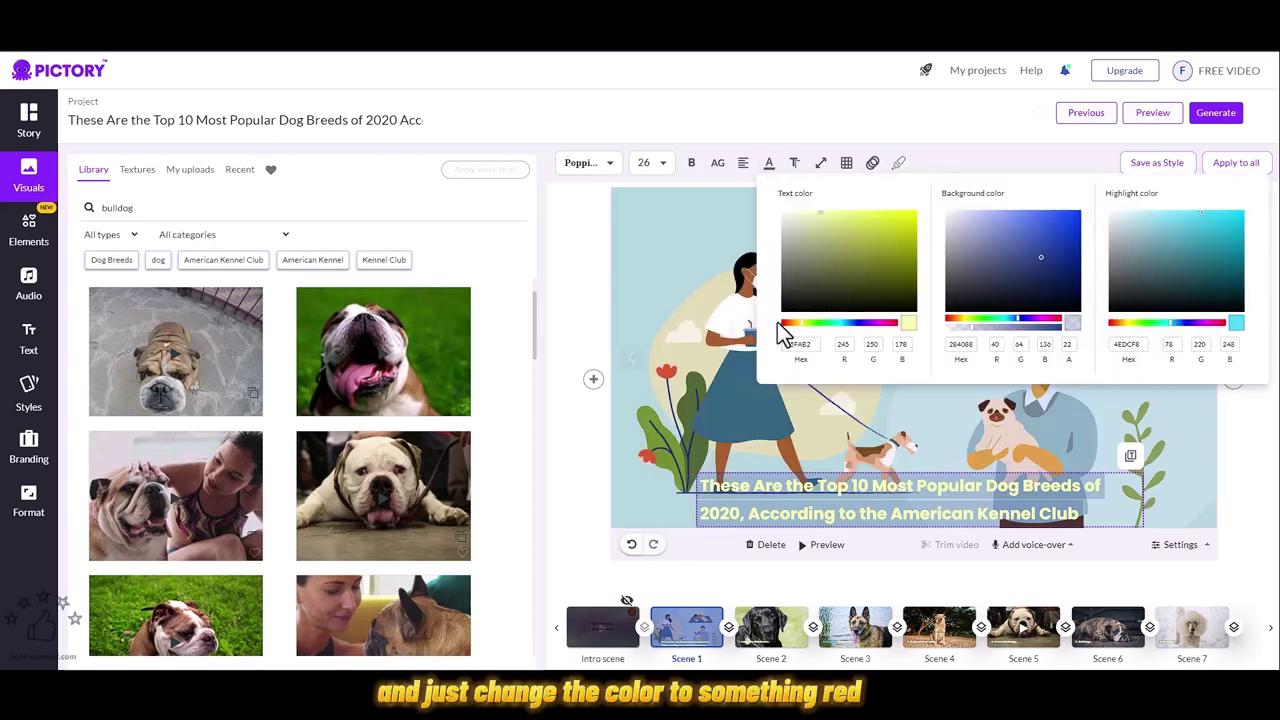
{"action": "left_click", "coordinate": [790, 323]}
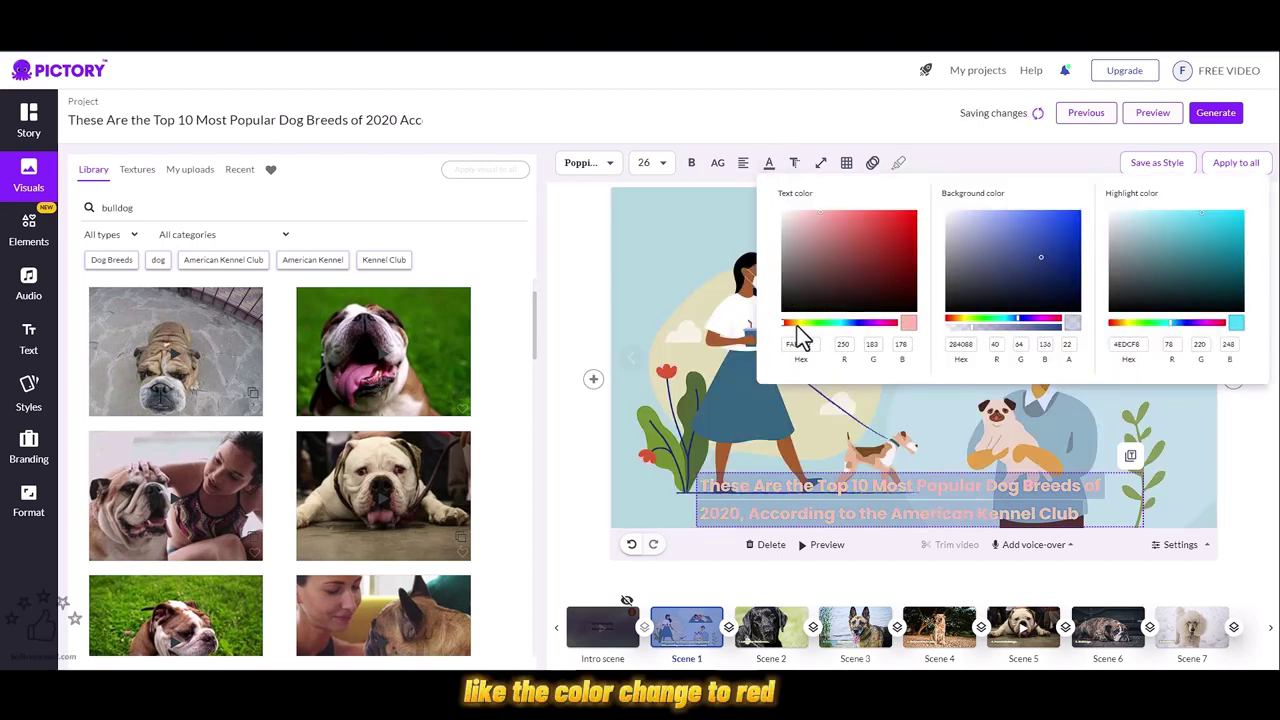
{"action": "left_click", "coordinate": [909, 217]}
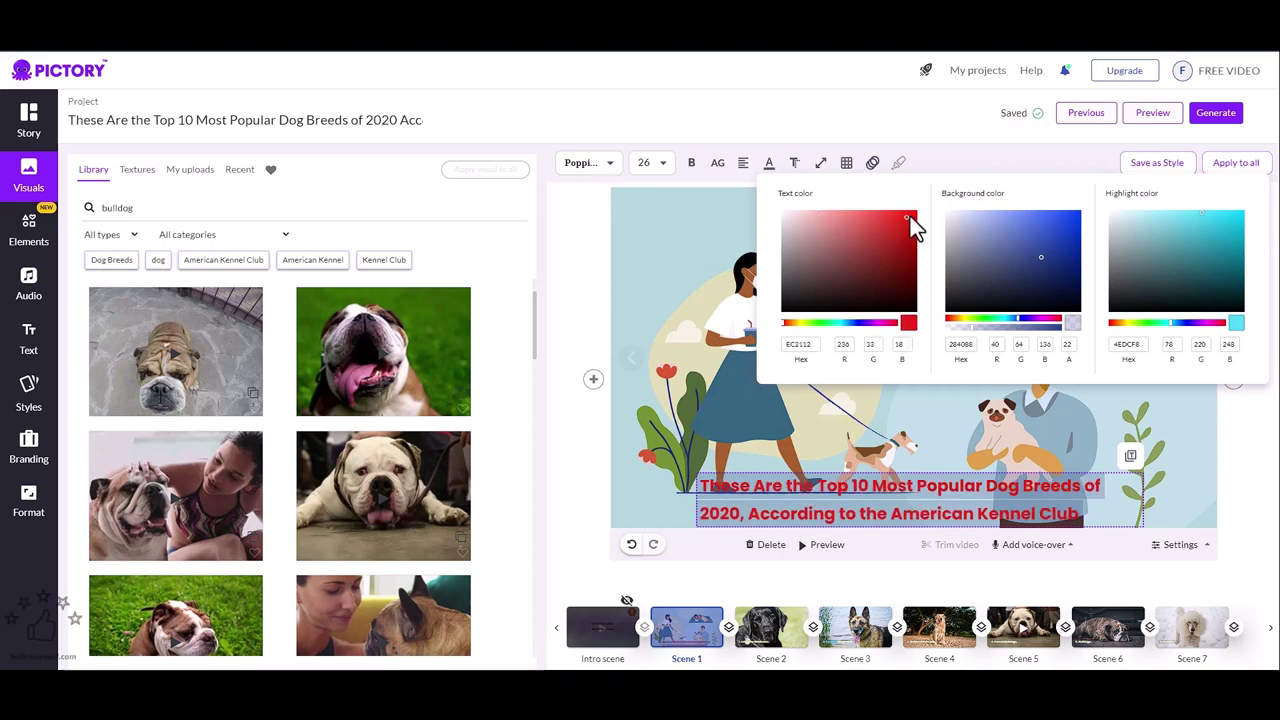
{"action": "left_click", "coordinate": [799, 323]}
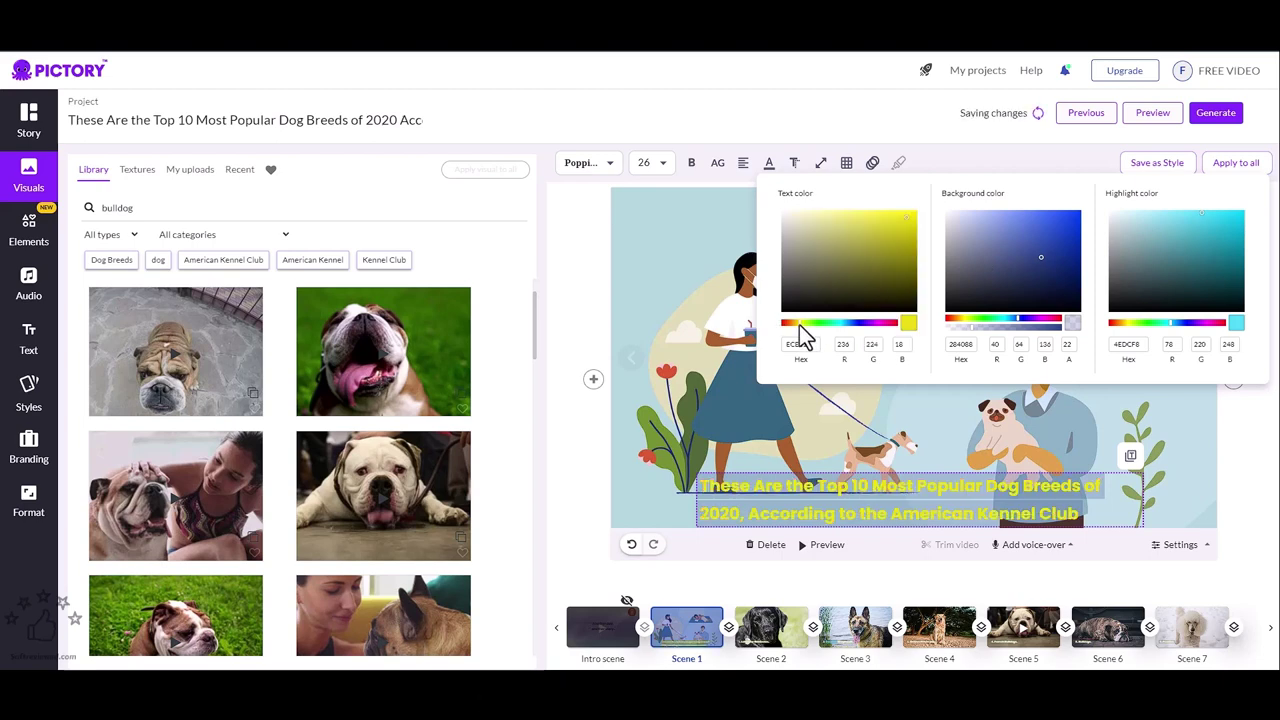
{"action": "left_click", "coordinate": [632, 487]}
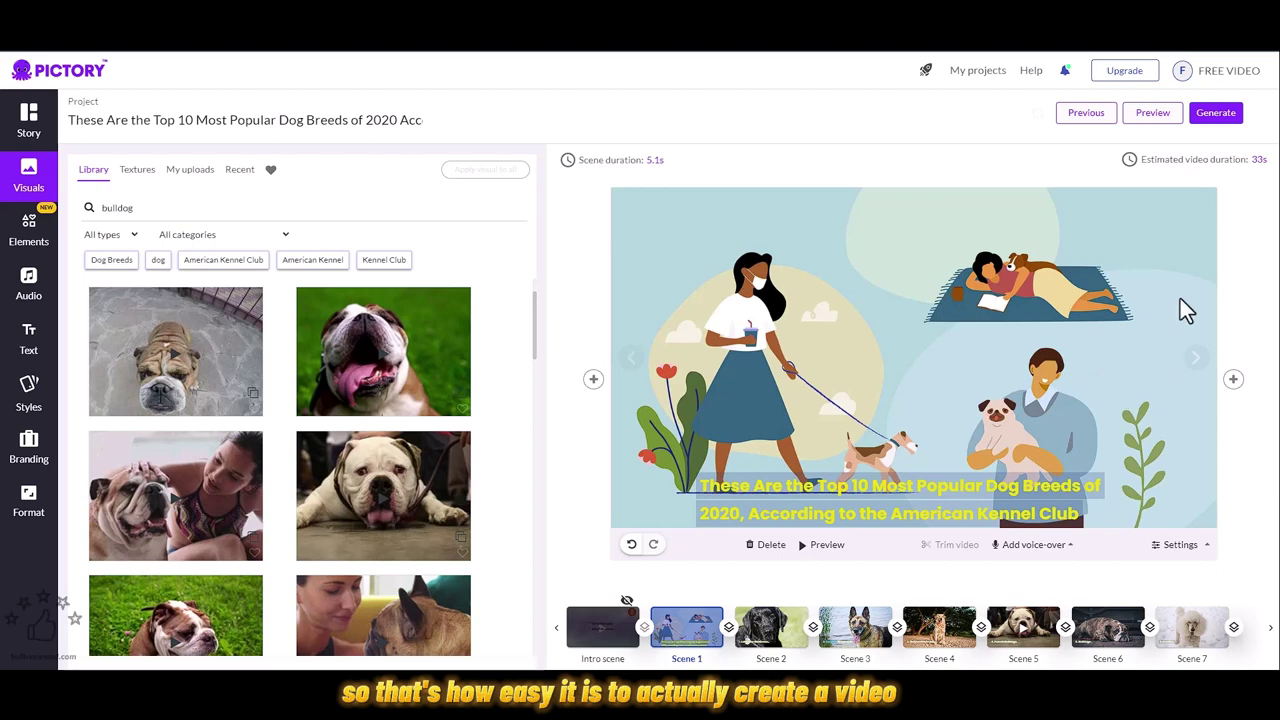
{"action": "scroll", "coordinate": [1180, 298], "scroll_direction": "down", "scroll_amount": 1}
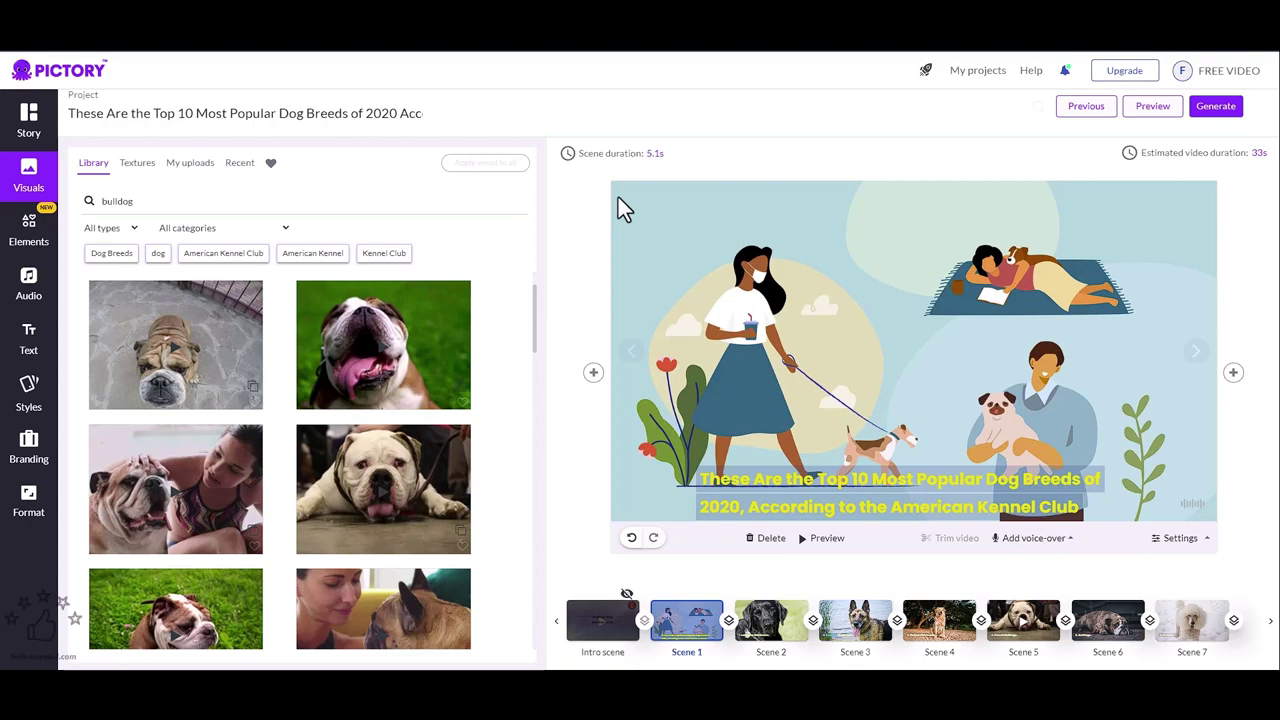
{"action": "left_click", "coordinate": [1221, 114]}
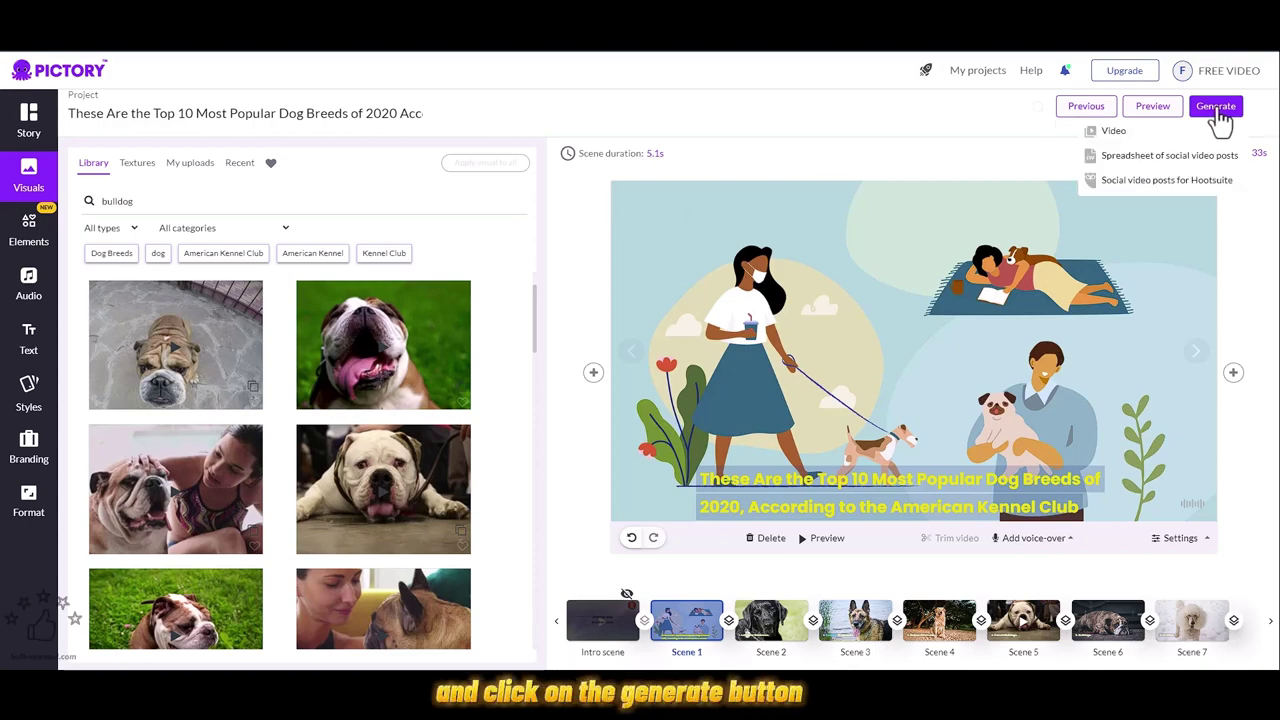